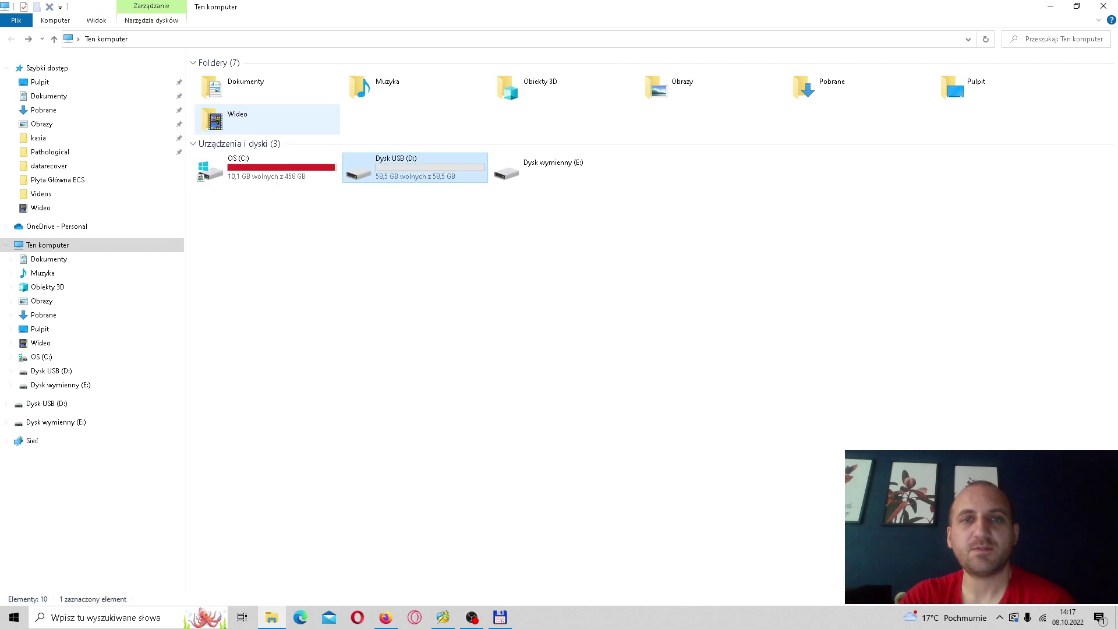
# Inspect the sharing and hardware properties of the USB drive D:, leaving its settings as they are.
pyautogui.rightClick(373, 159)
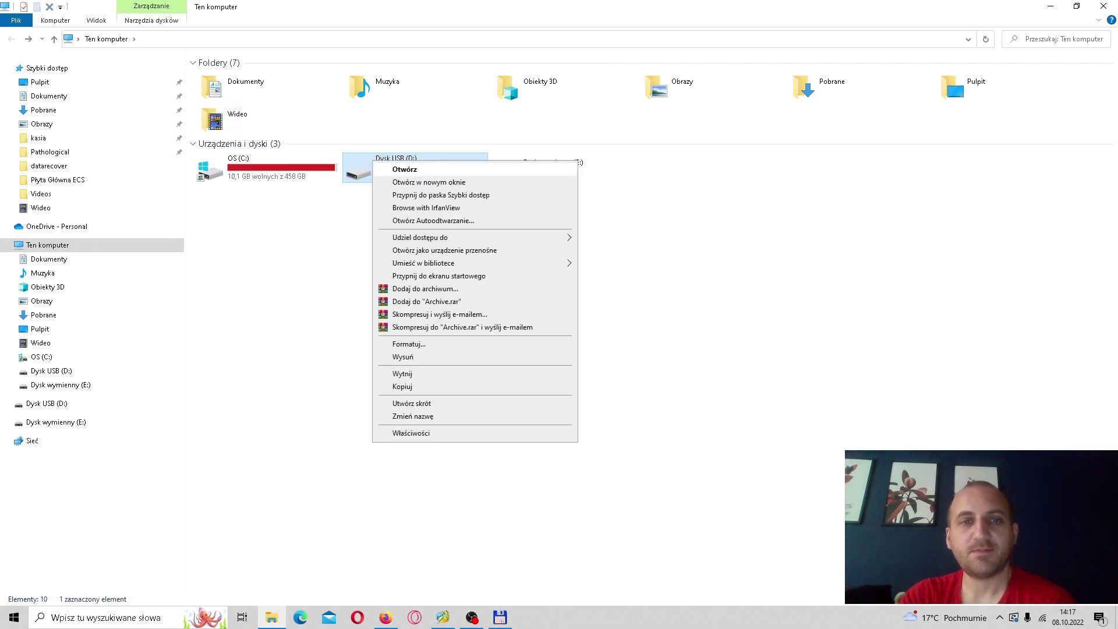
pyautogui.click(408, 433)
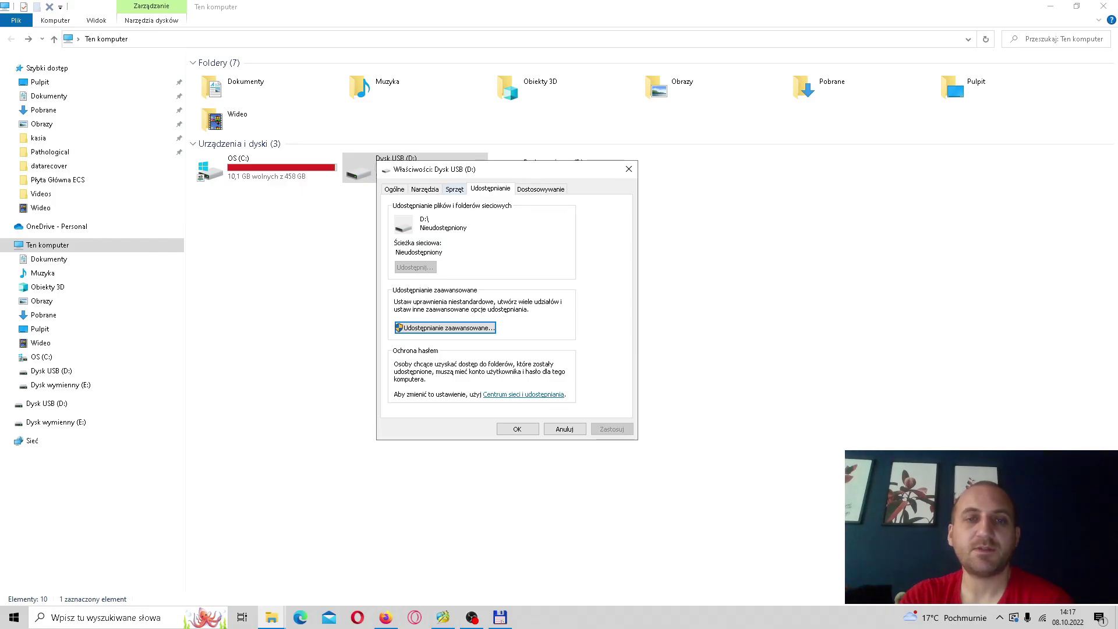
pyautogui.hotkey('ctrl', 'shift', 'Tab')
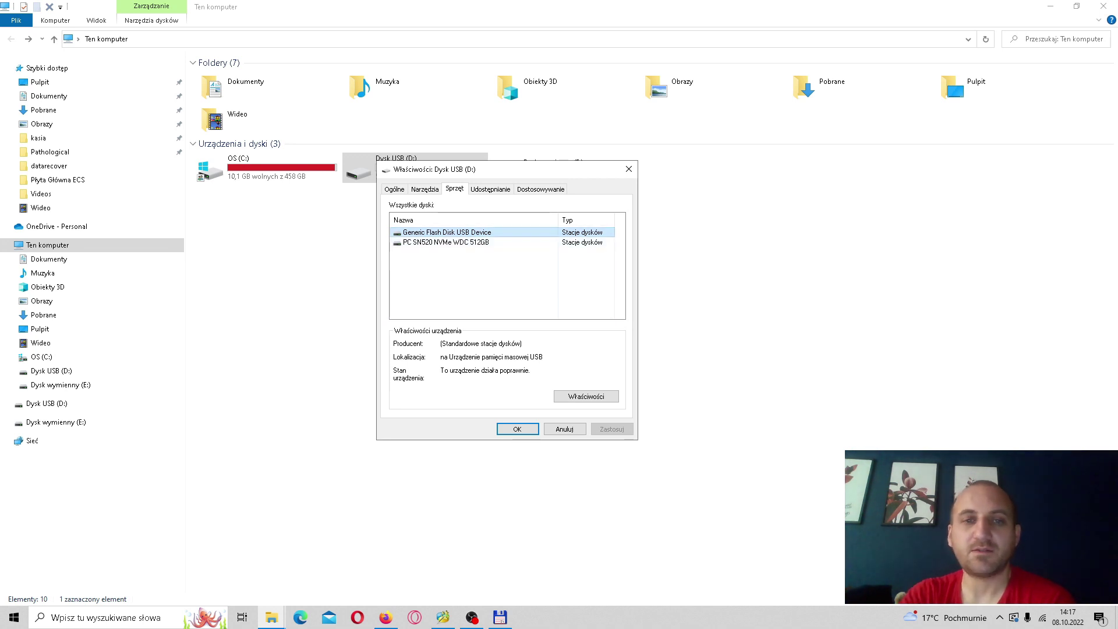
pyautogui.press('Escape')
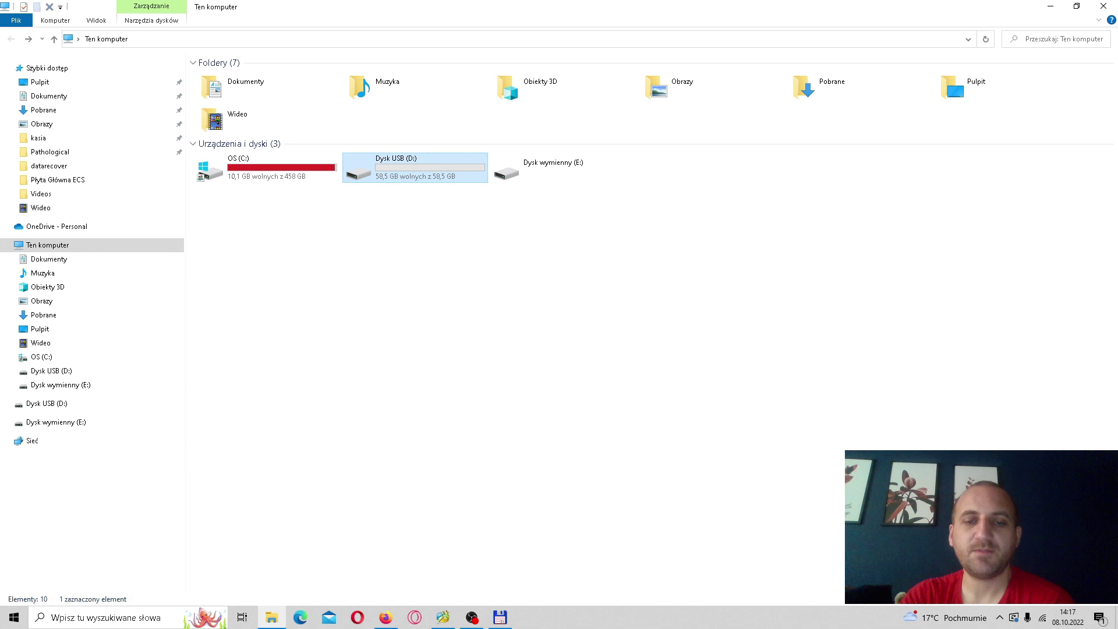
# Switch to Total Commander and copy 5mb.bin from c:\Testy to the USB drive D:.
pyautogui.hotkey('alt', 'Tab')
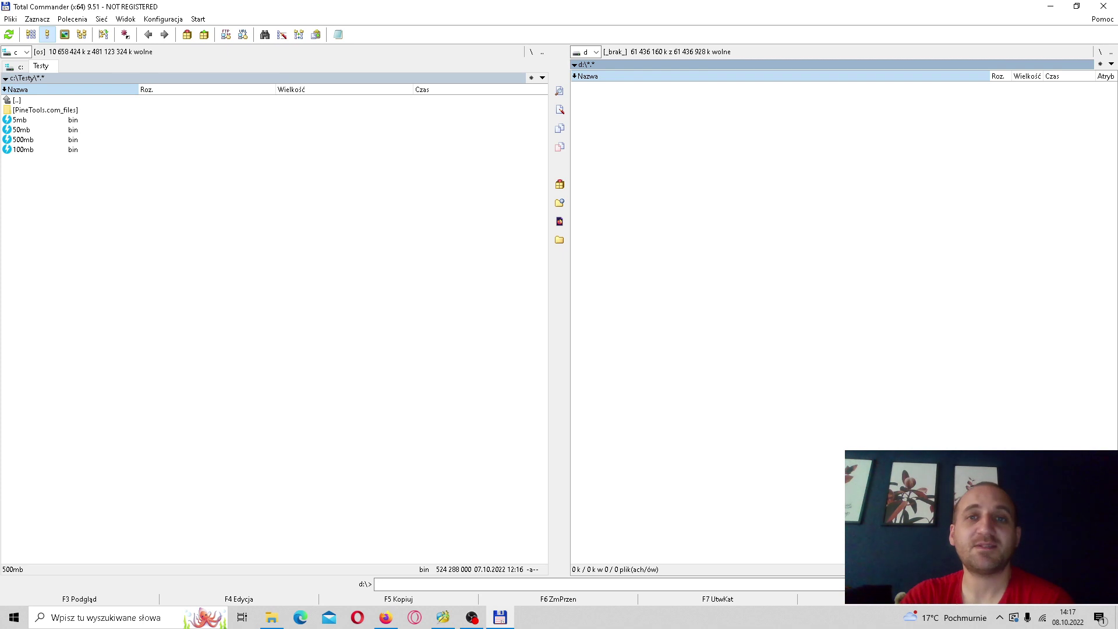
pyautogui.click(19, 119)
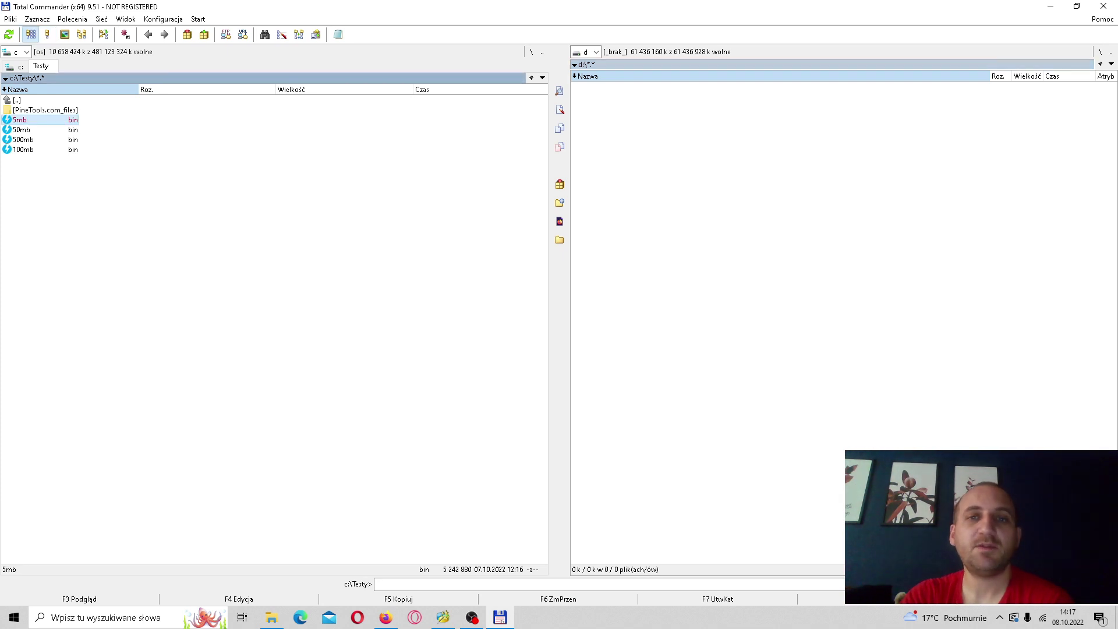
pyautogui.press('F5')
pyautogui.press('Return')
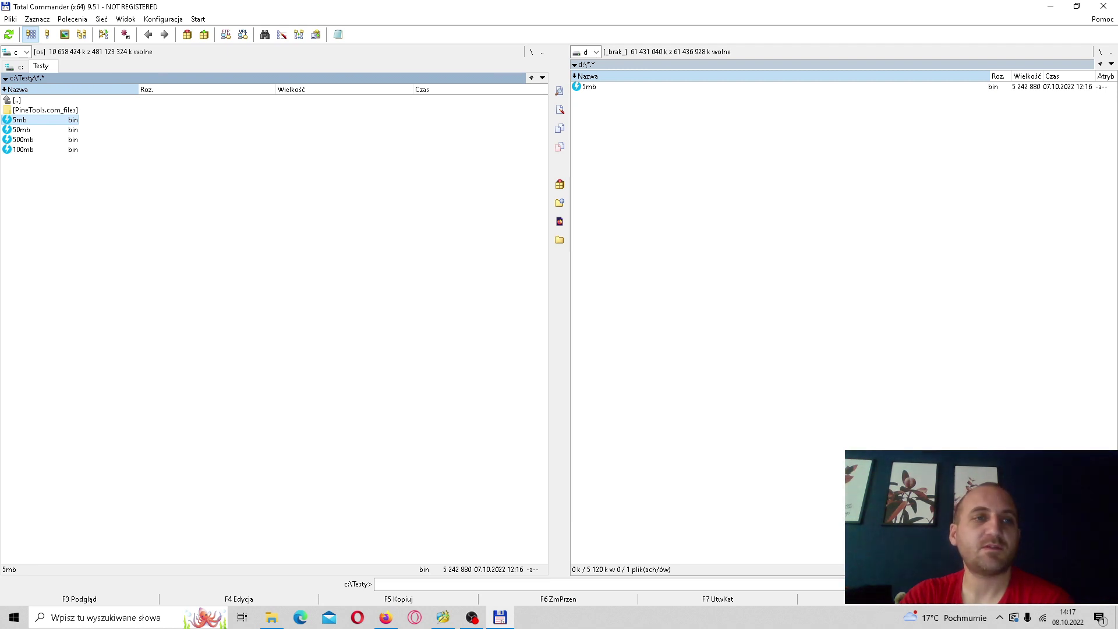
# Copy 50mb.bin and 100mb.bin one after the other from c:\Testy to drive D:.
pyautogui.click(21, 129)
pyautogui.press('F5')
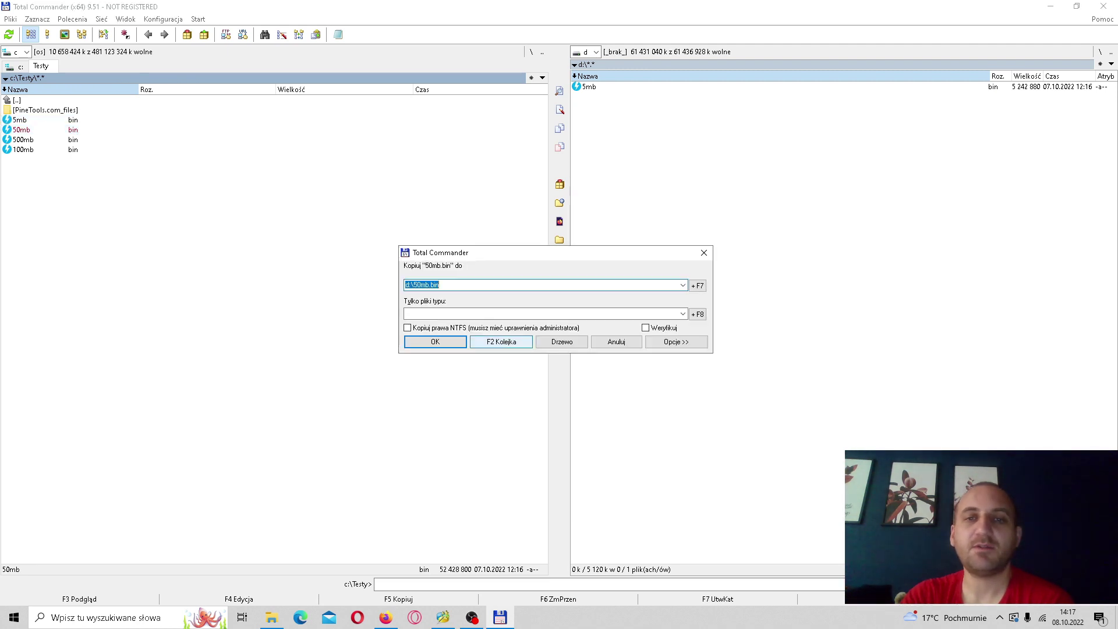
pyautogui.press('Return')
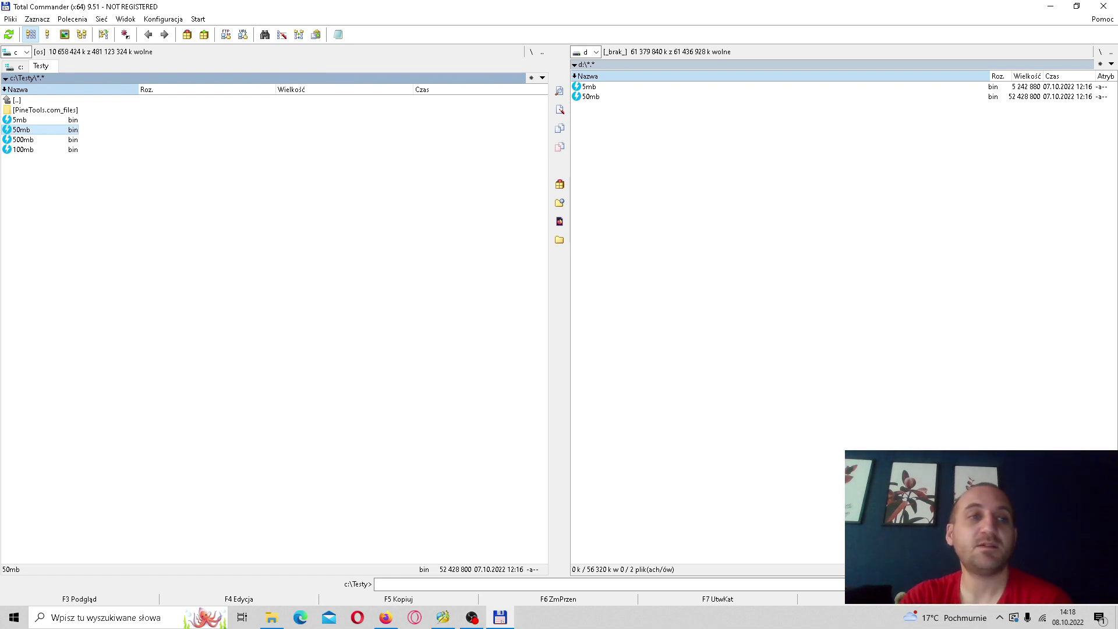
pyautogui.click(23, 149)
pyautogui.press('F5')
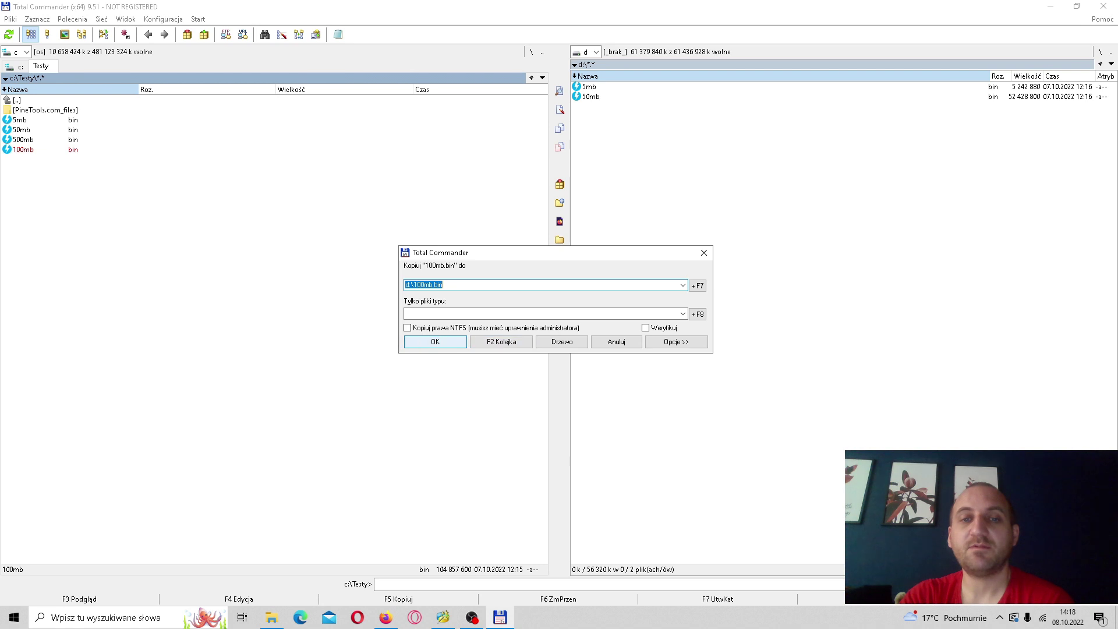
pyautogui.press('Return')
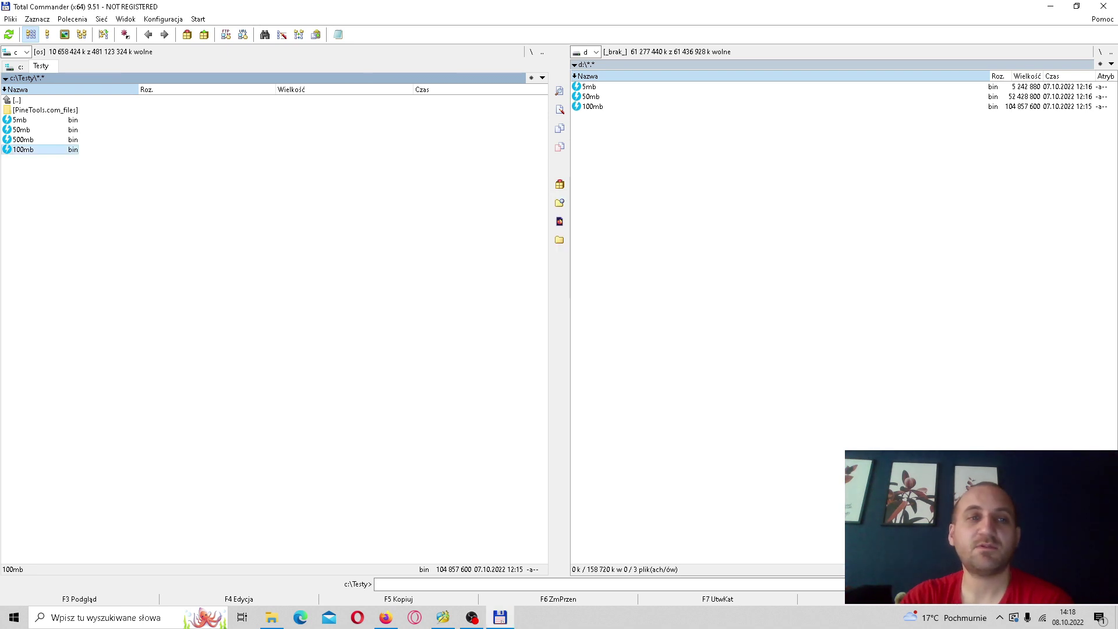
# Copy 500mb.bin from c:\Testy to the root of drive D:.
pyautogui.press('Up')
pyautogui.press('space')
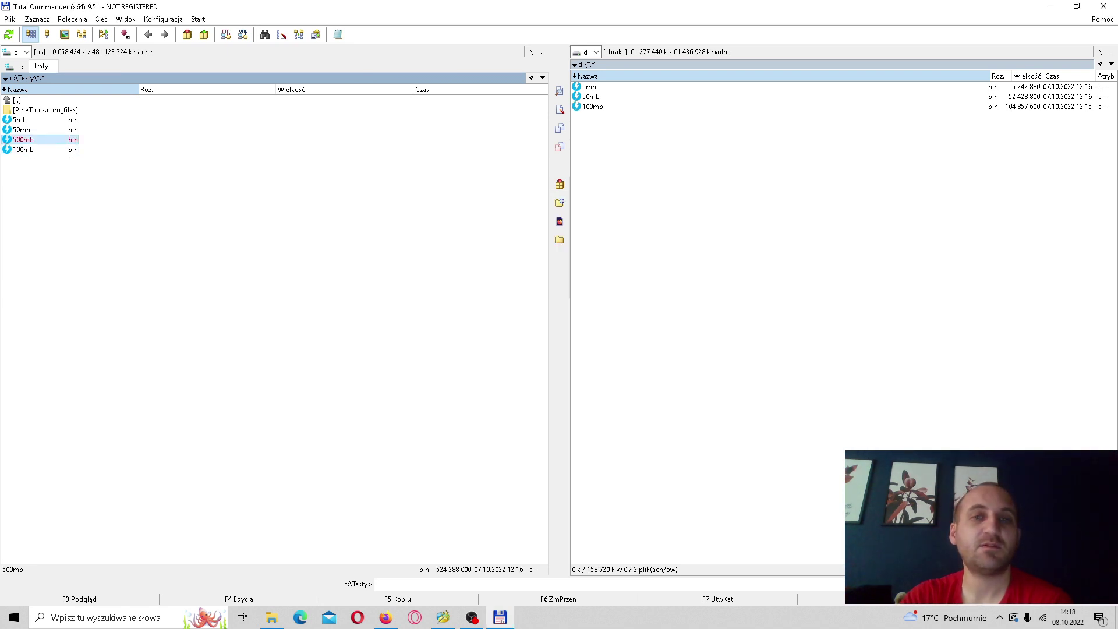
pyautogui.press('F5')
pyautogui.press('Return')
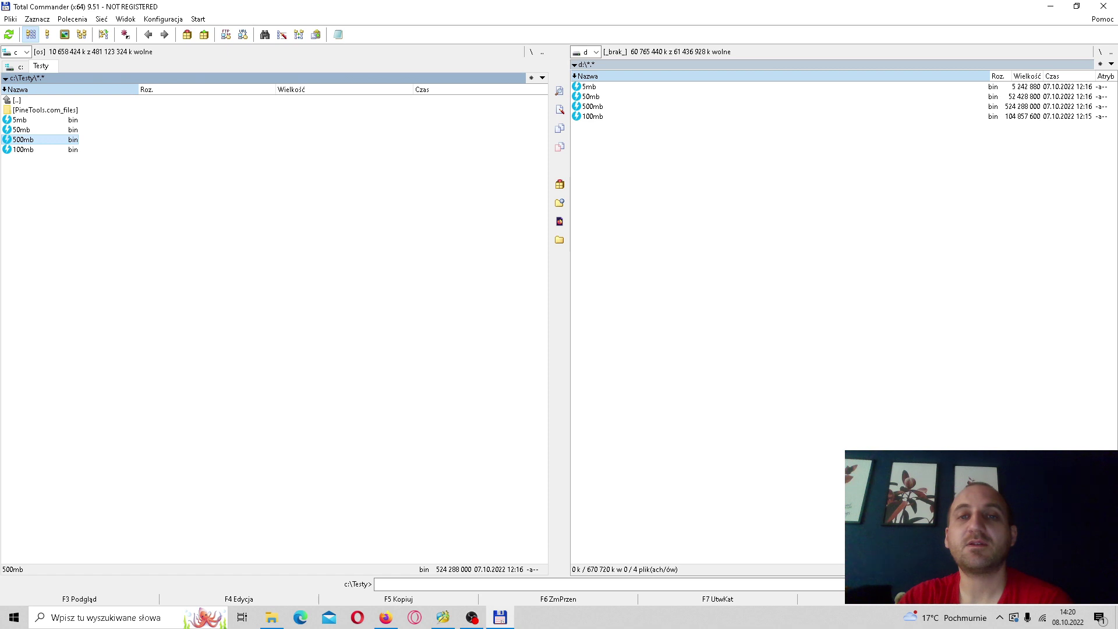
# Copy 5mb.bin from drive D: back to c:\Testy, overwriting the existing file.
pyautogui.press('Tab')
pyautogui.click(592, 115)
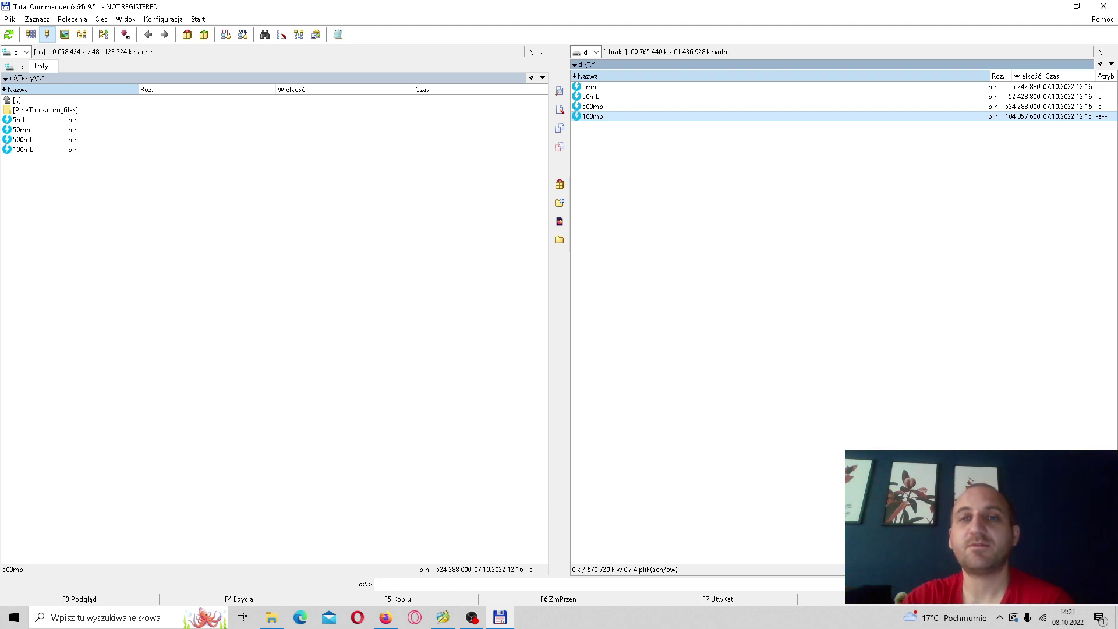
pyautogui.click(589, 86)
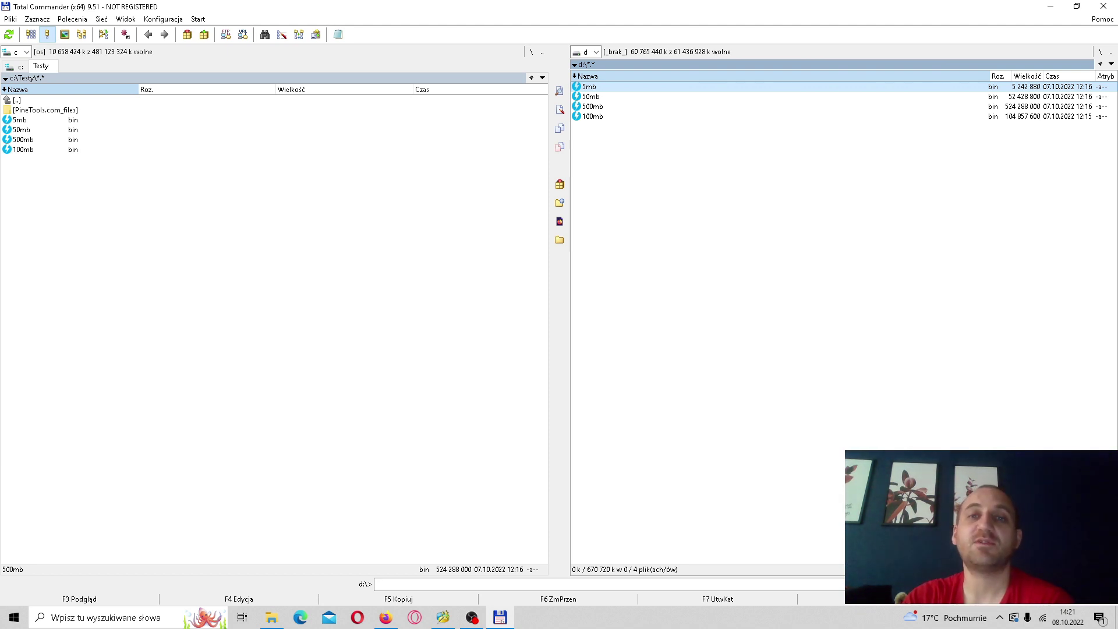
pyautogui.press('F5')
pyautogui.press('Return')
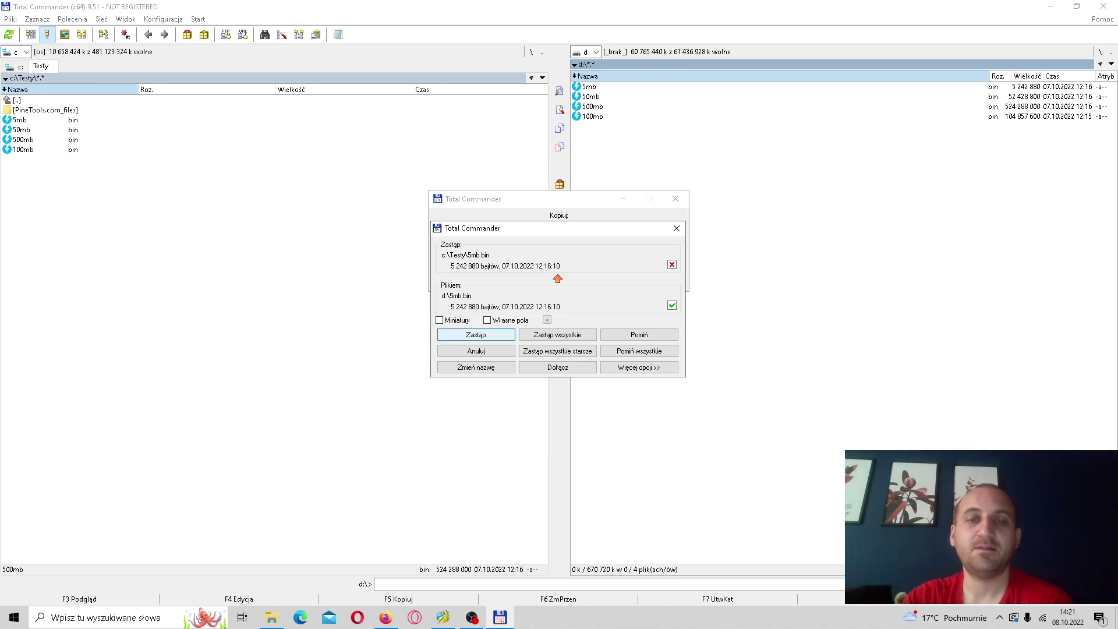
pyautogui.press('Return')
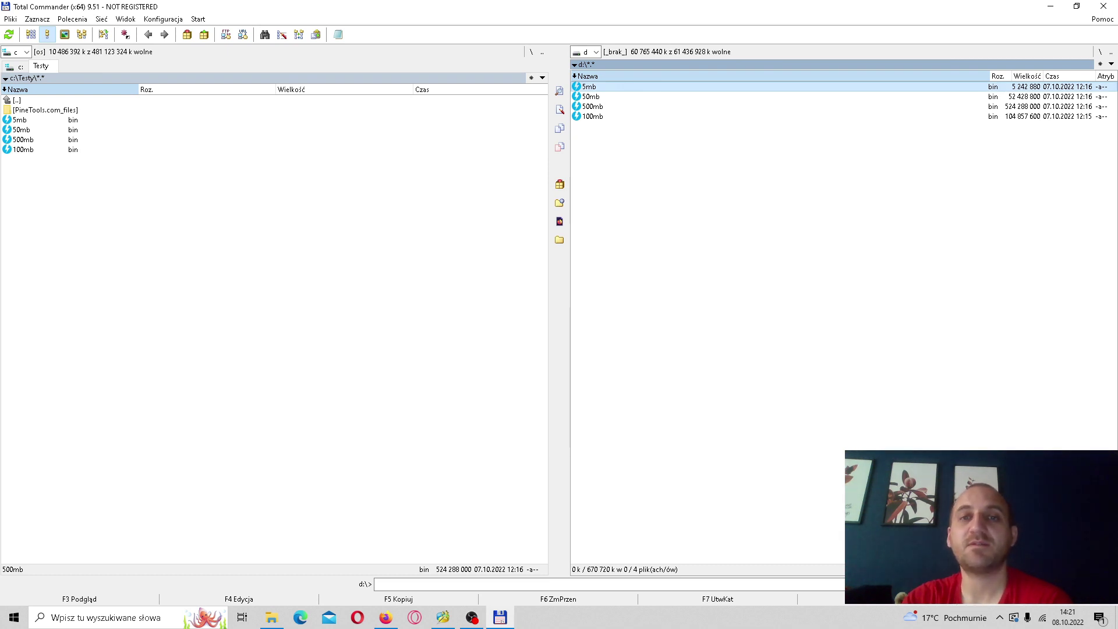
# Copy 50mb.bin from drive D: back to c:\Testy, replacing the file already there.
pyautogui.press('Down')
pyautogui.press('F5')
pyautogui.press('Return')
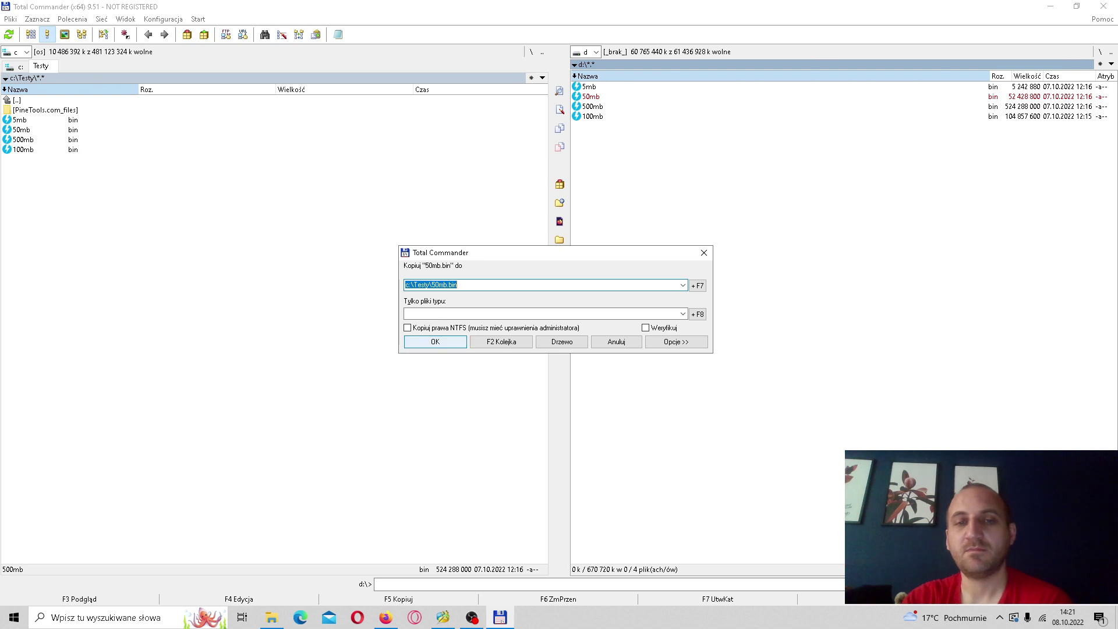
pyautogui.press('Return')
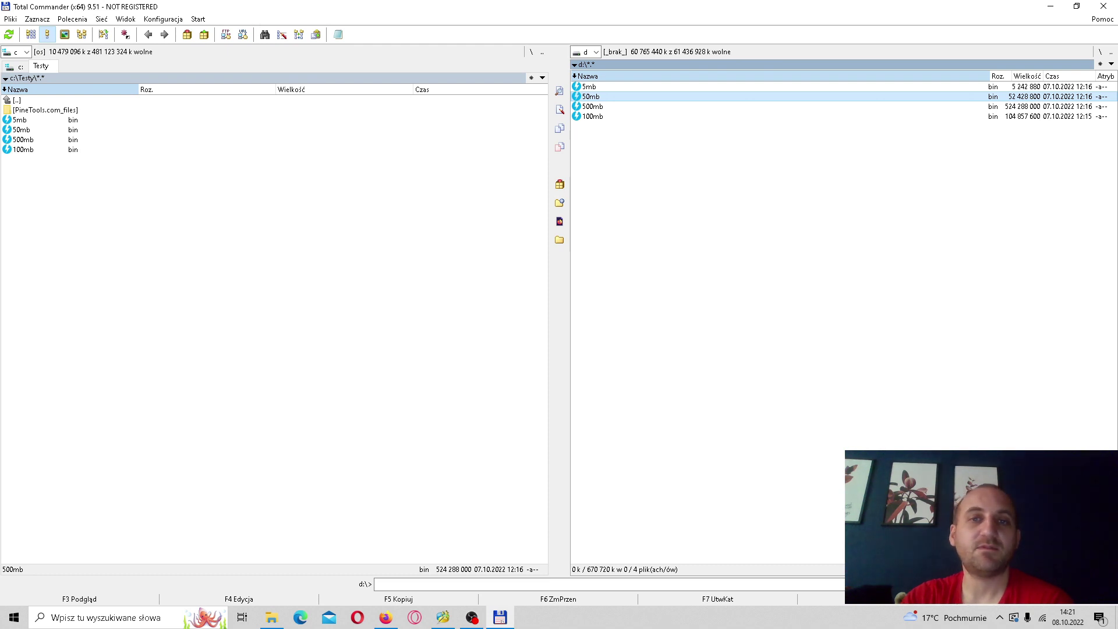
# Copy 100mb.bin from drive D: back to c:\Testy and overwrite the existing copy.
pyautogui.press('Down')
pyautogui.press('Down')
pyautogui.press('space')
pyautogui.press('F5')
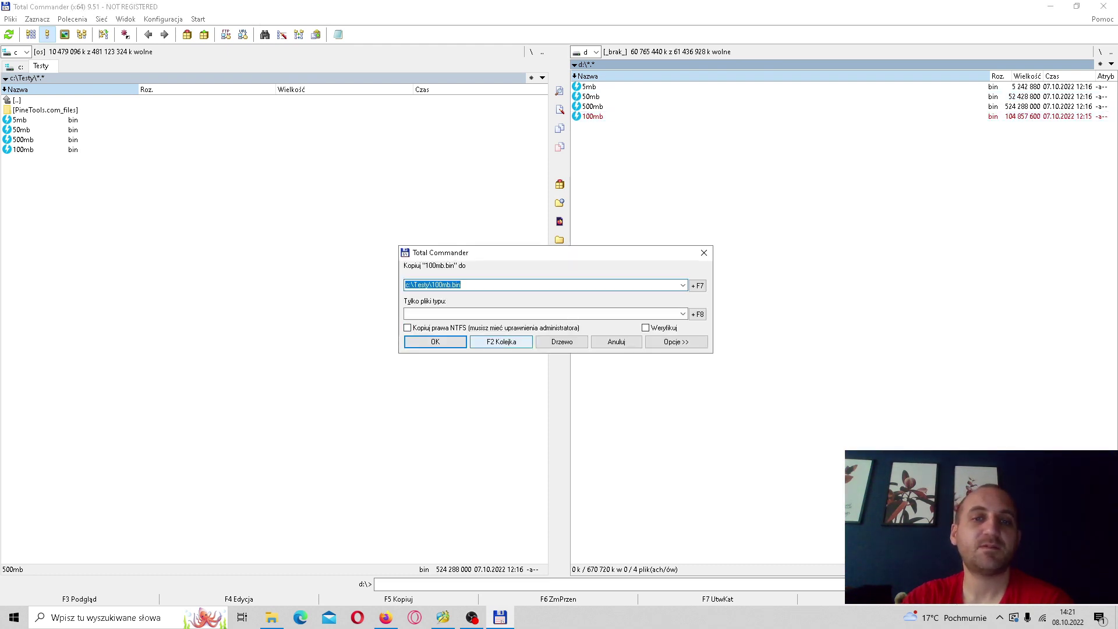
pyautogui.press('Return')
pyautogui.press('Return')
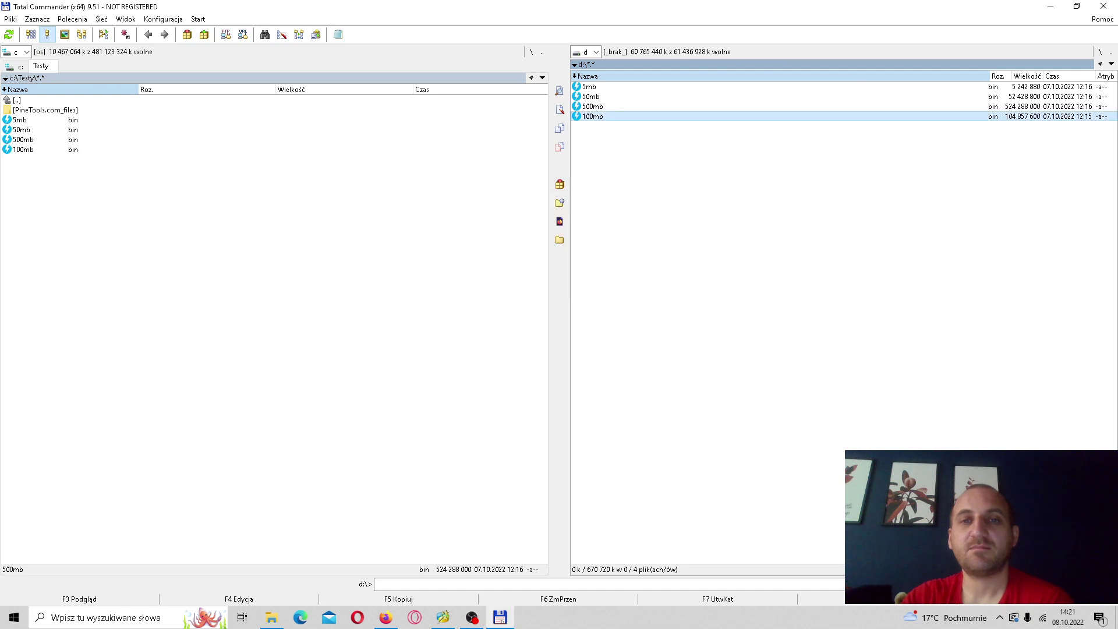
# Copy 500mb.bin from drive D: back to c:\Testy, overwriting the original file.
pyautogui.click(592, 106)
pyautogui.press('F5')
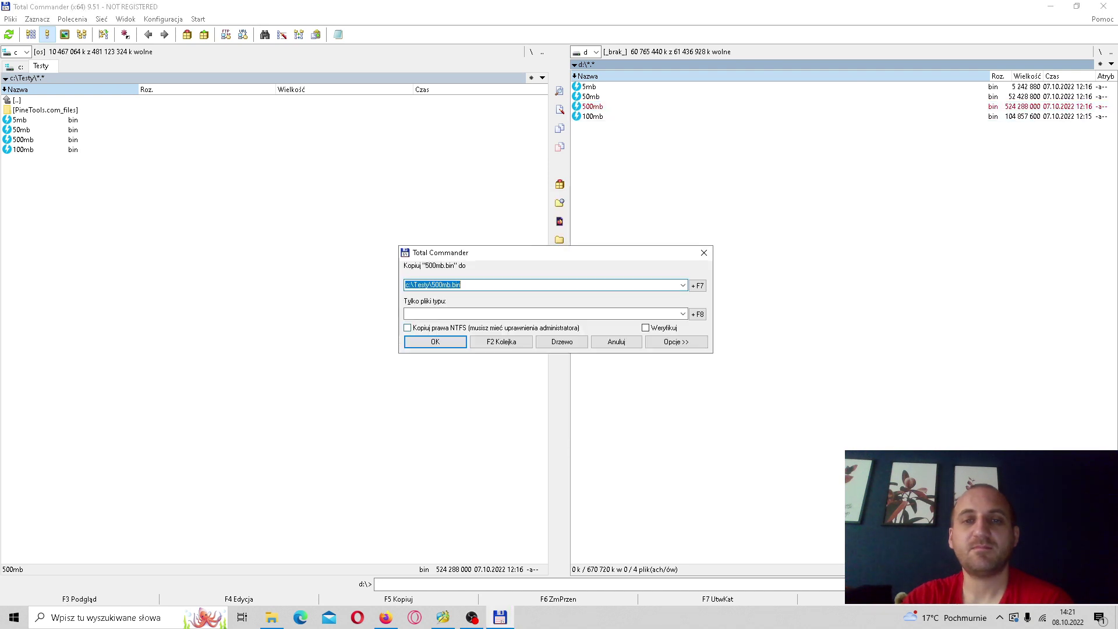
pyautogui.press('Return')
pyautogui.press('Return')
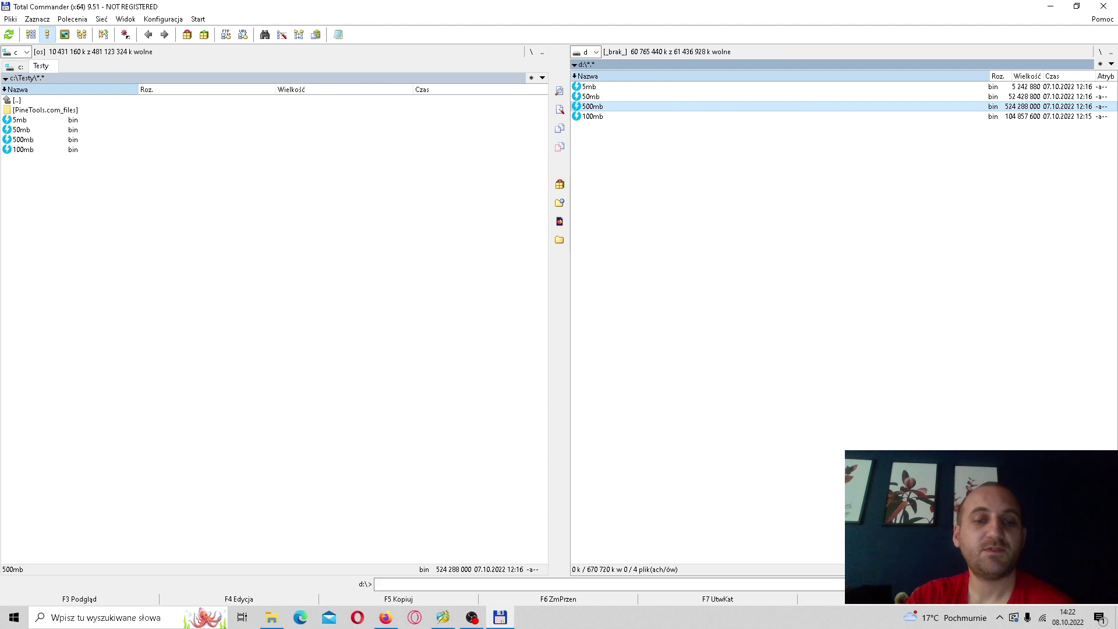
# Switch to Firefox, search DuckDuckGo for "pinetools" and open the Random file generator on the PineTools site.
pyautogui.hotkey('alt', 'Tab')
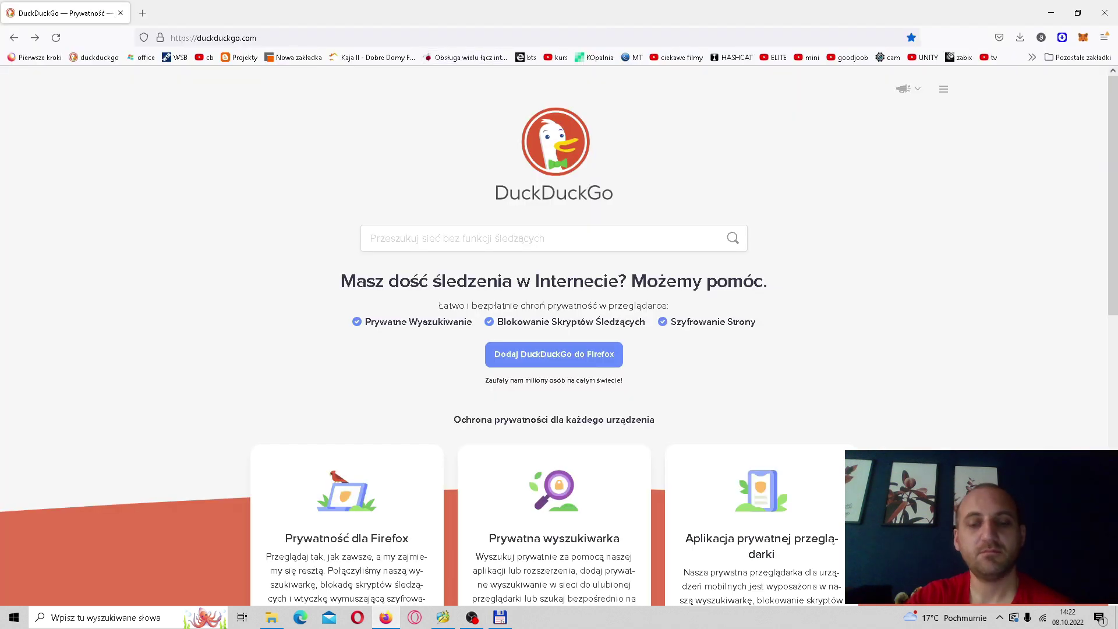
pyautogui.write('pinetools')
pyautogui.press('Return')
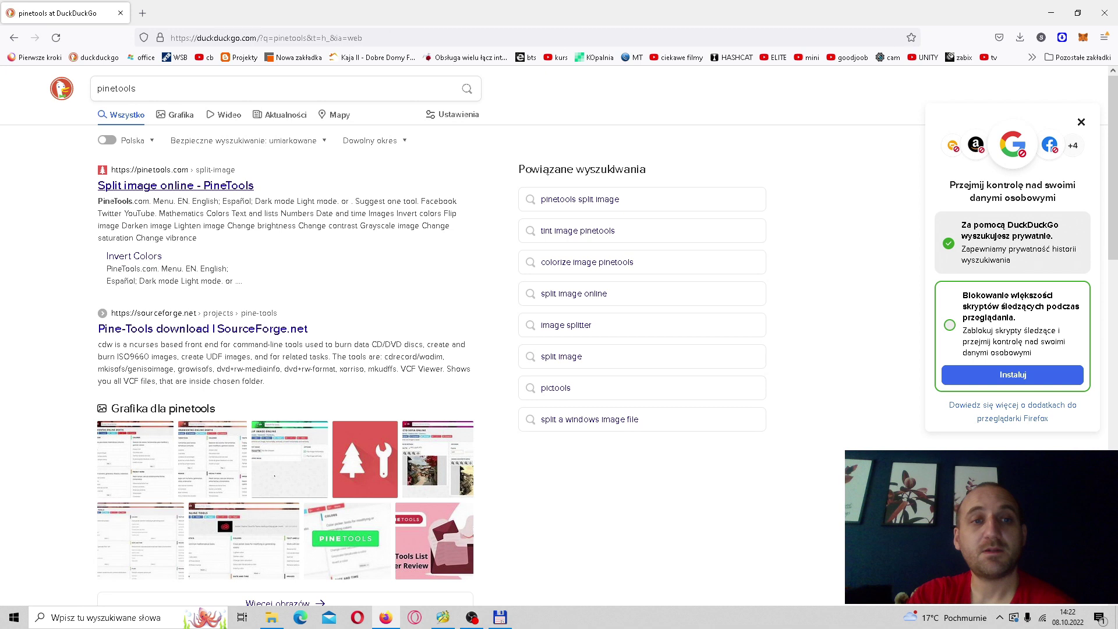
pyautogui.press('Return')
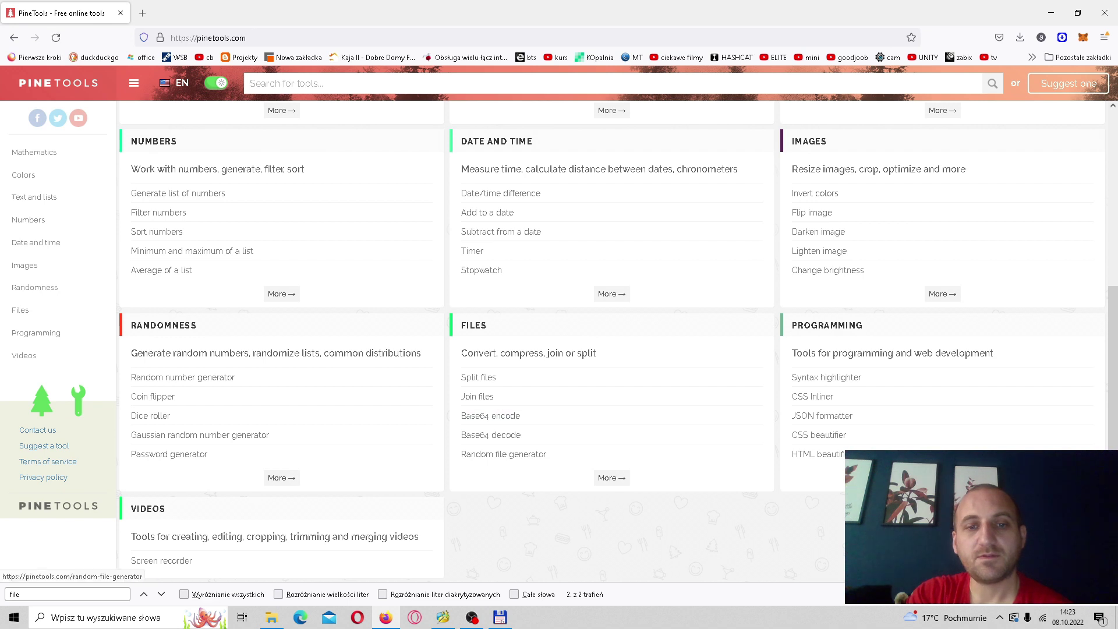
pyautogui.hotkey('ctrl', 'Return')
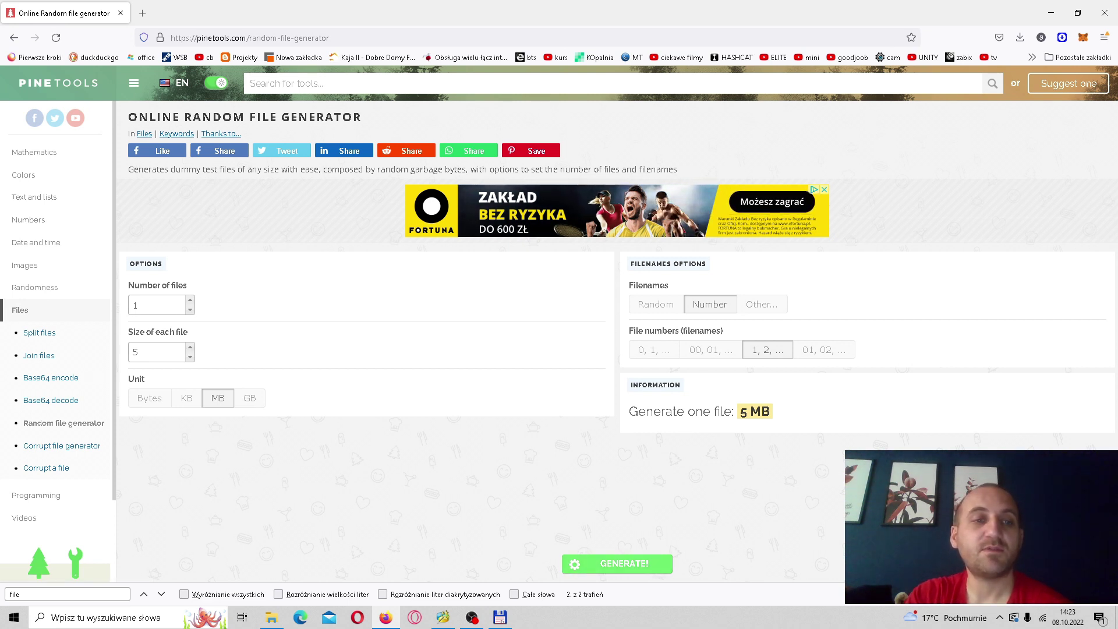
# Configure the random file generator for 1000 files of 1 KB each.
pyautogui.click(187, 397)
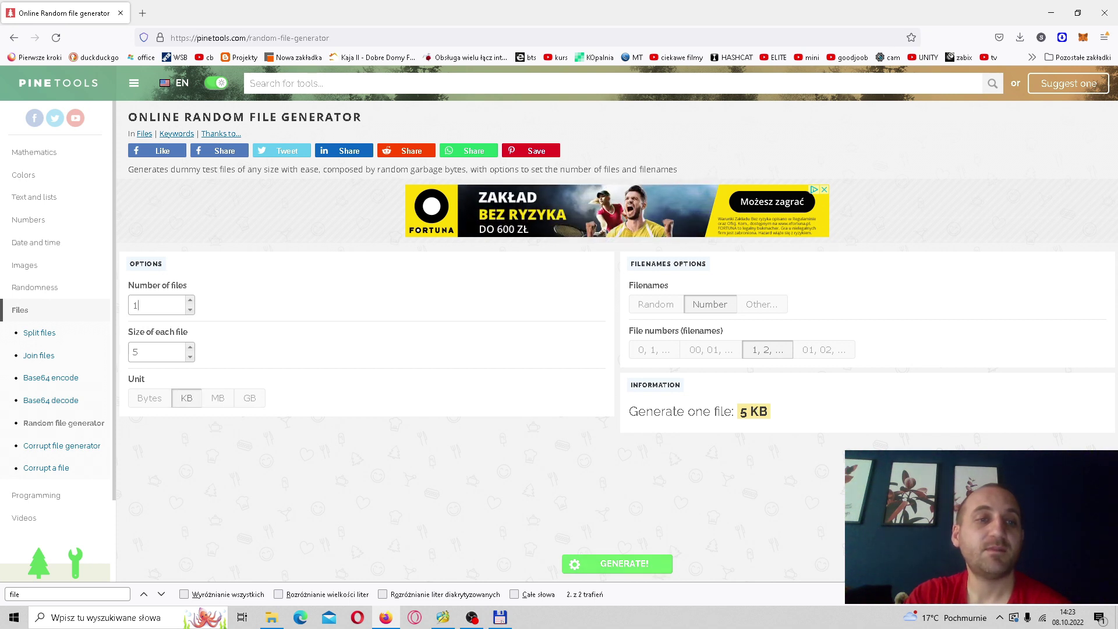
pyautogui.doubleClick(135, 352)
pyautogui.write('1')
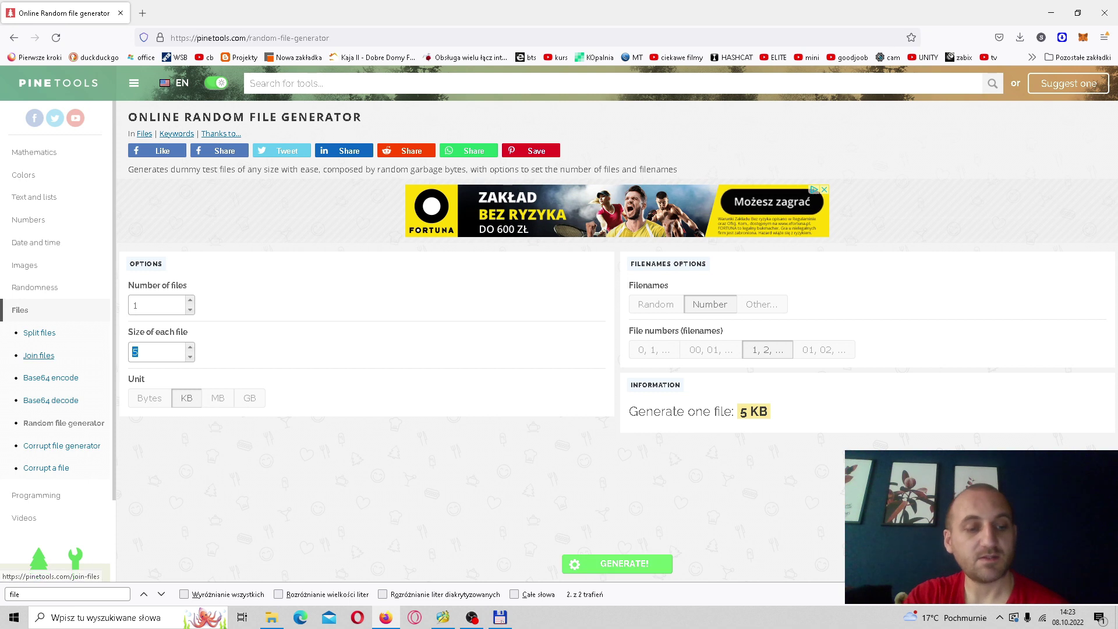
pyautogui.click(151, 305)
pyautogui.write('000')
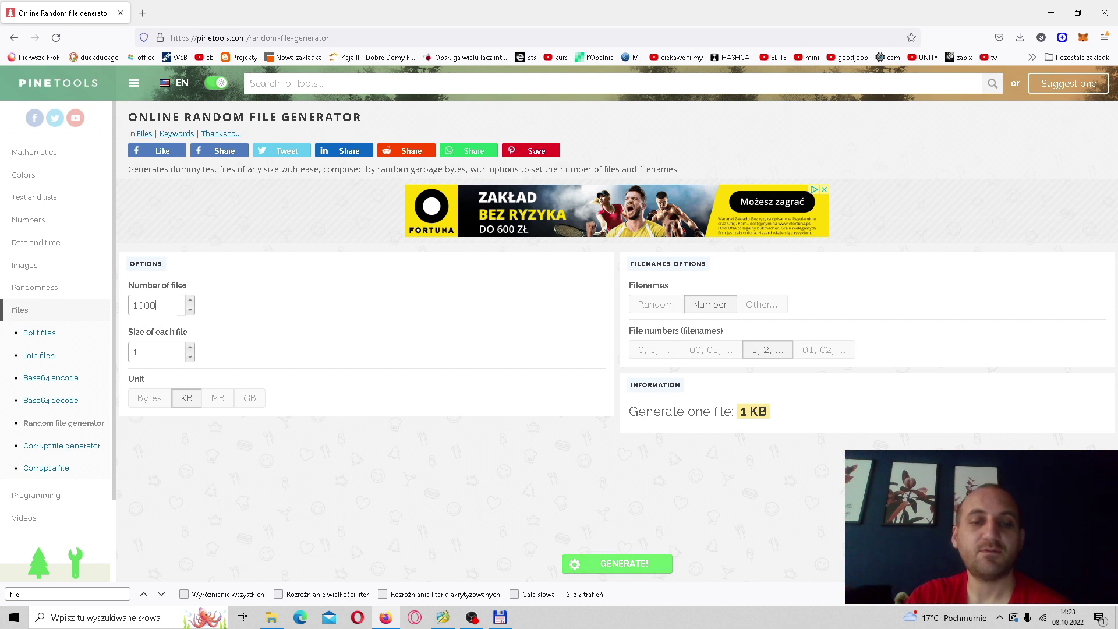
# Switch to Total Commander, open the PineTools.com_files folder in c:\Testy and look through its numbered files from start to end.
pyautogui.hotkey('alt', 'Tab')
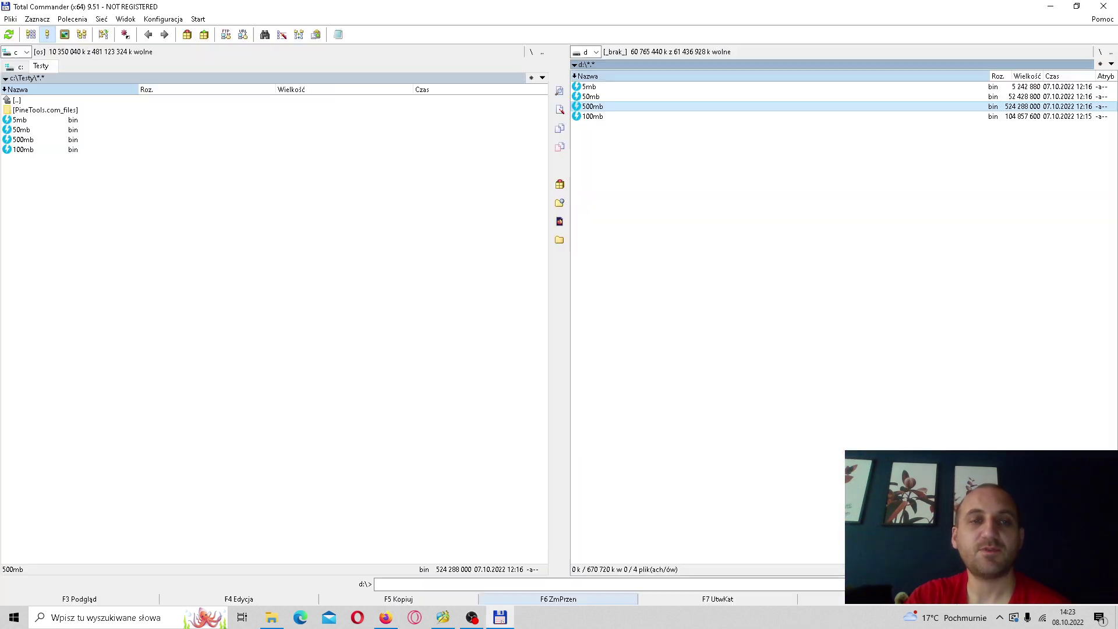
pyautogui.press('Tab')
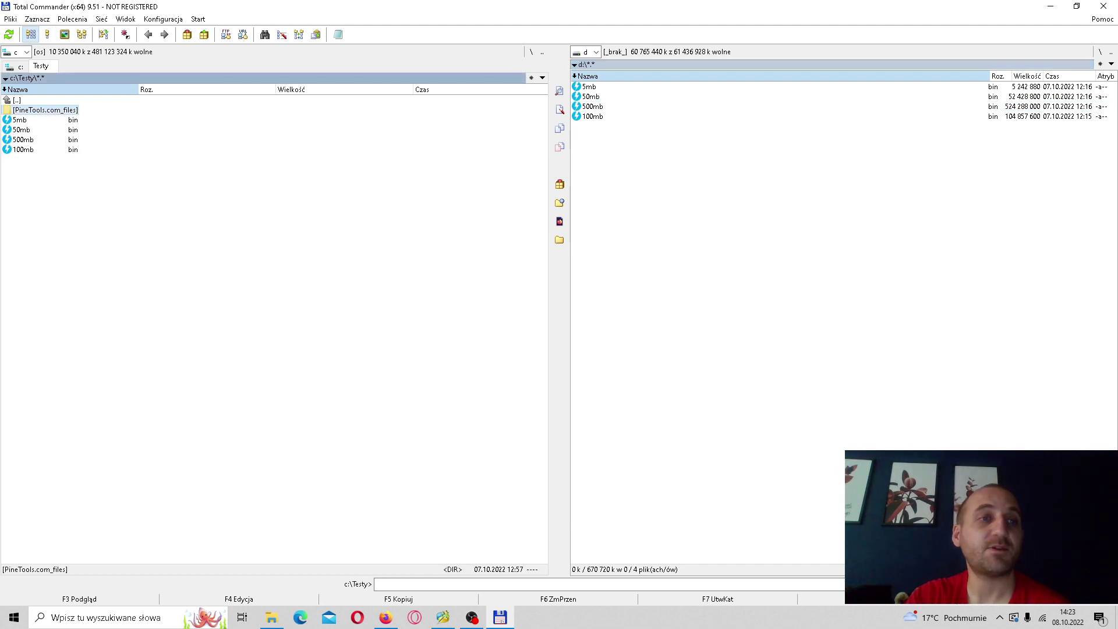
pyautogui.press('Return')
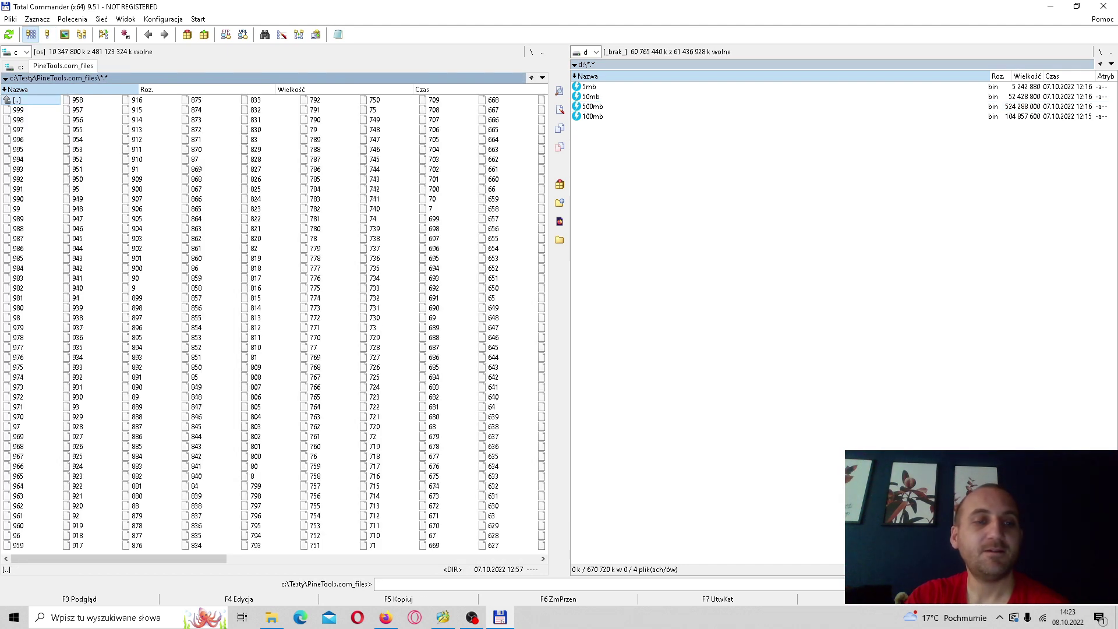
pyautogui.press('End')
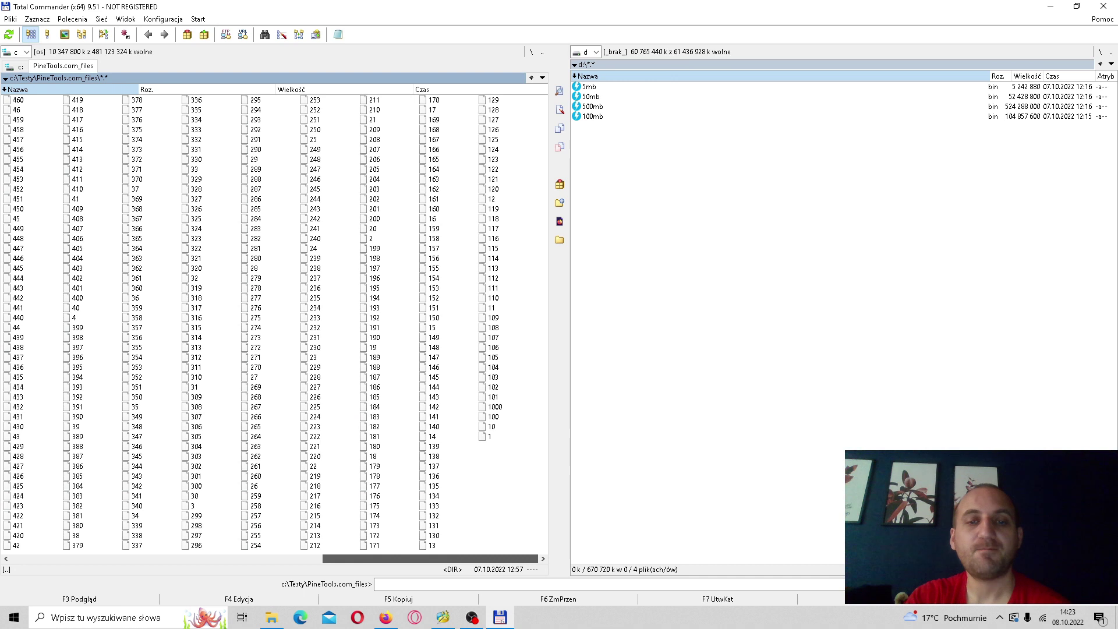
pyautogui.press('Home')
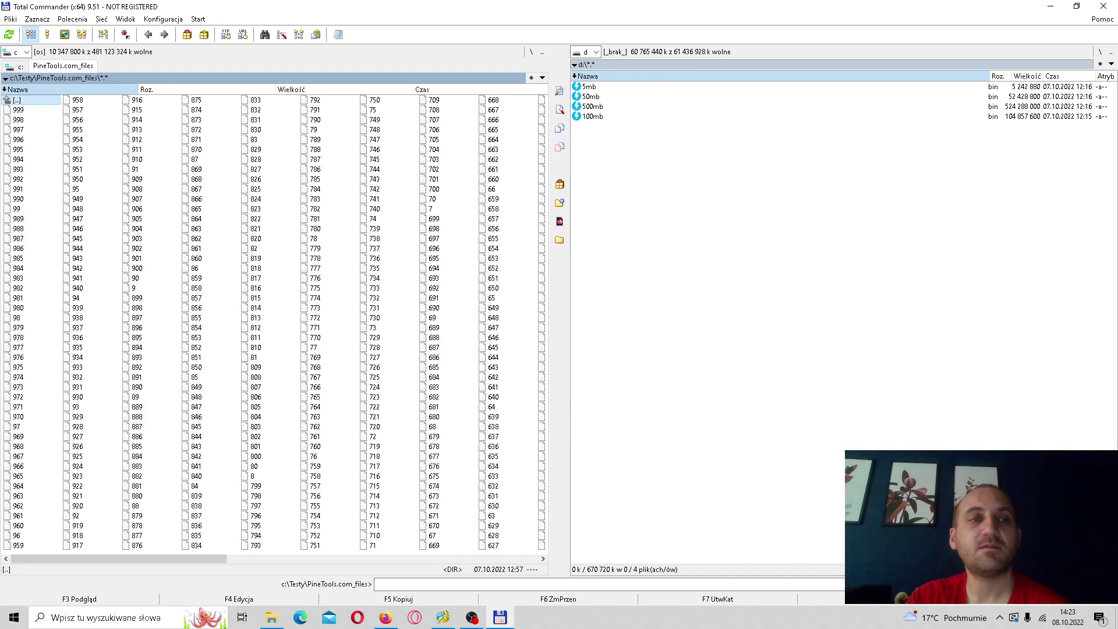
# Leave the PineTools.com_files folder and copy it from c:\Testy to drive D:.
pyautogui.press('Return')
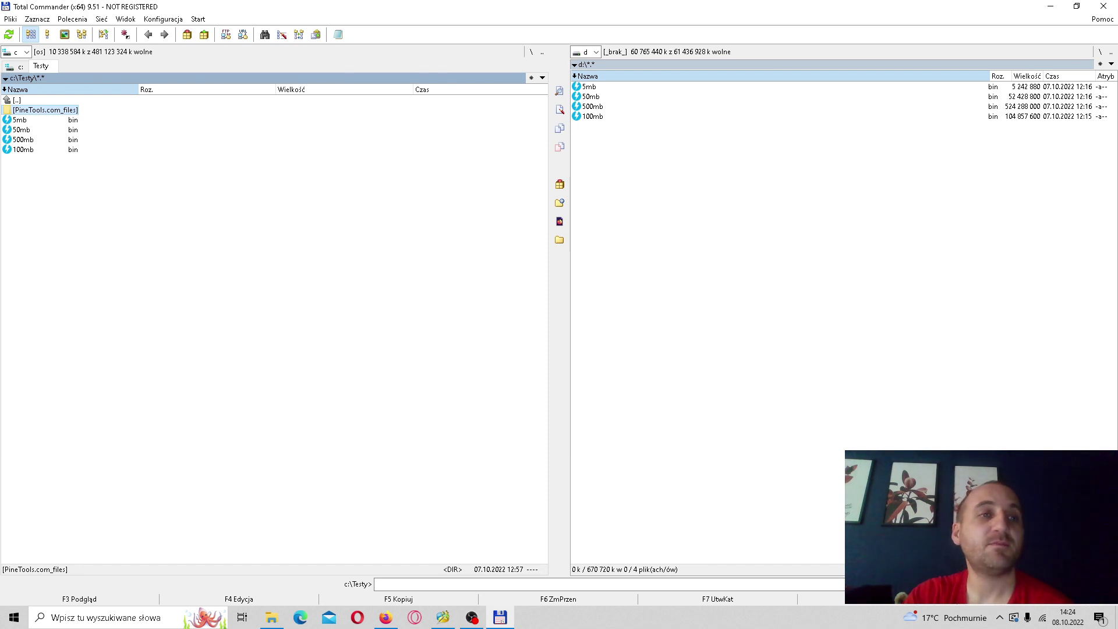
pyautogui.press('space')
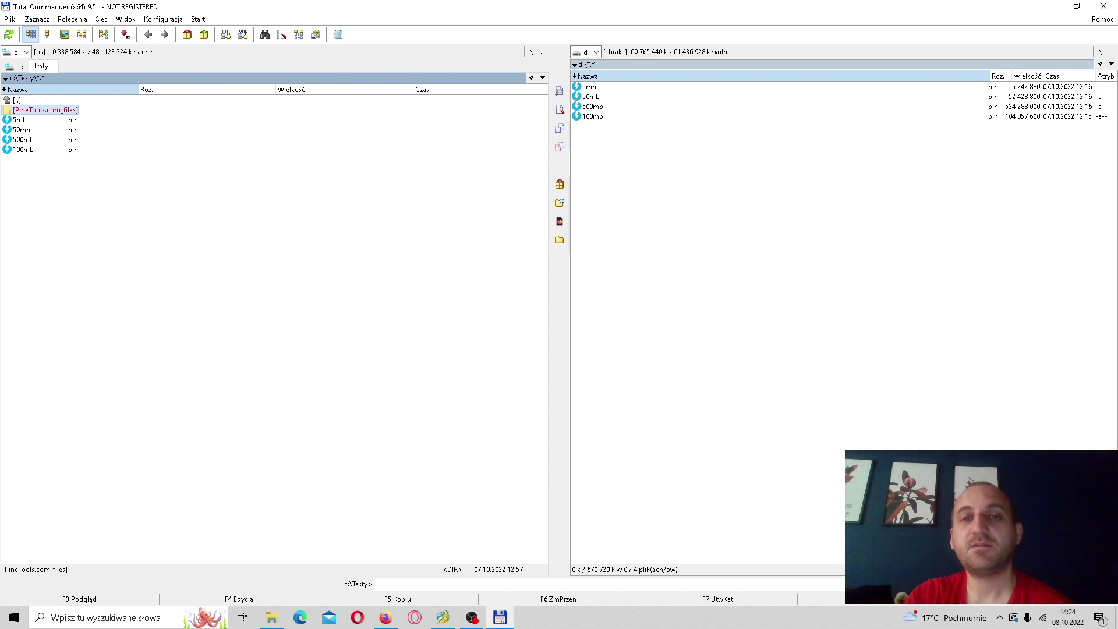
pyautogui.press('F5')
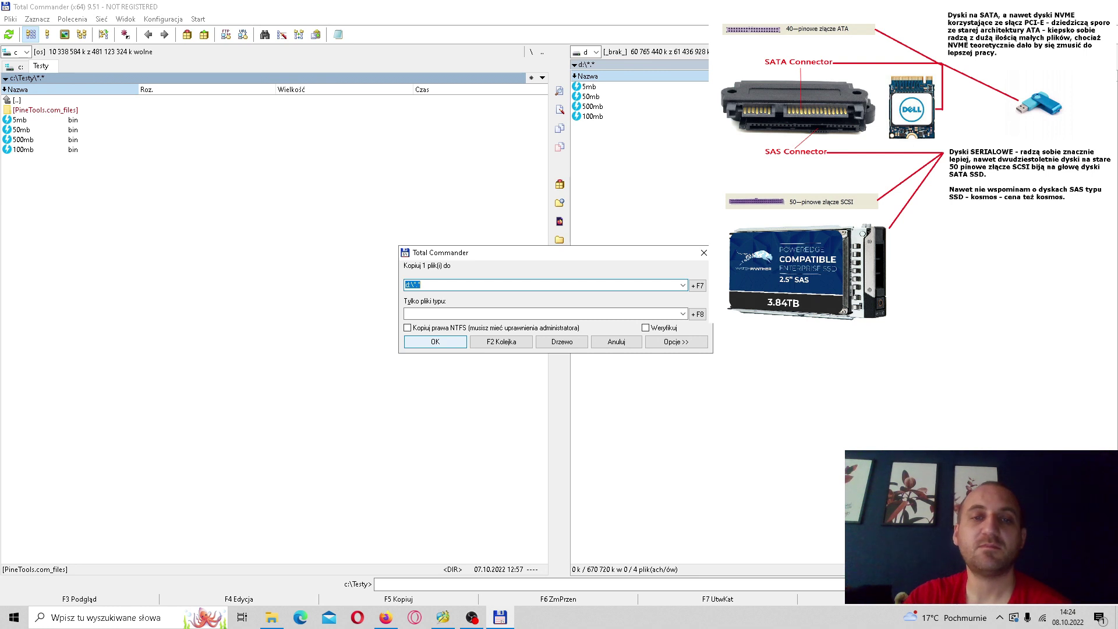
pyautogui.press('Return')
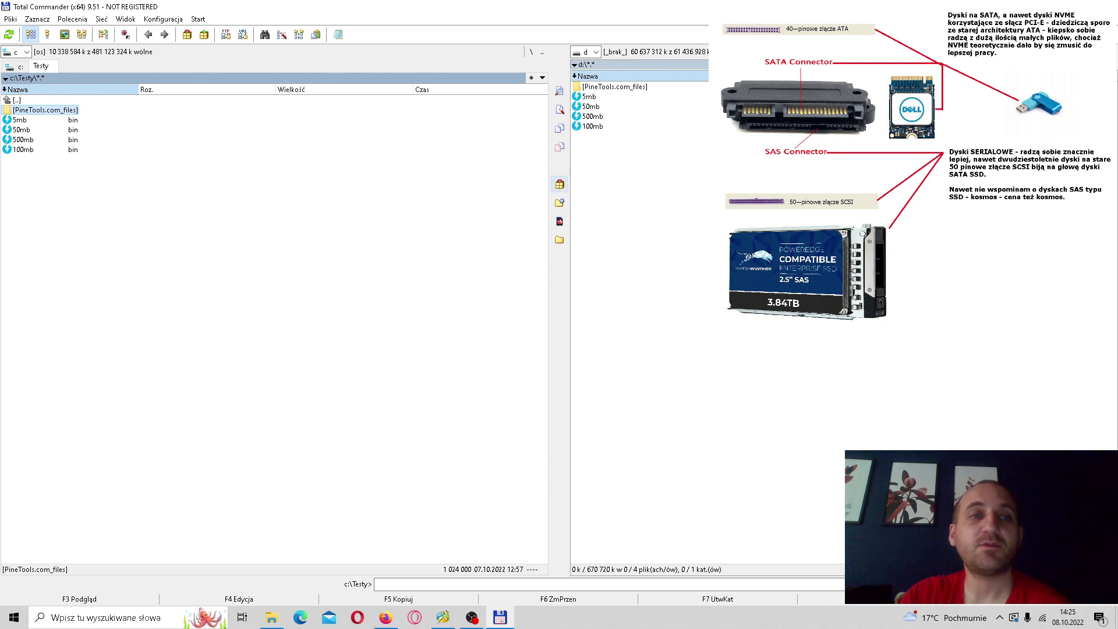
# Copy the PineTools.com_files folder from drive D: back to c:\Testy.
pyautogui.click(615, 86)
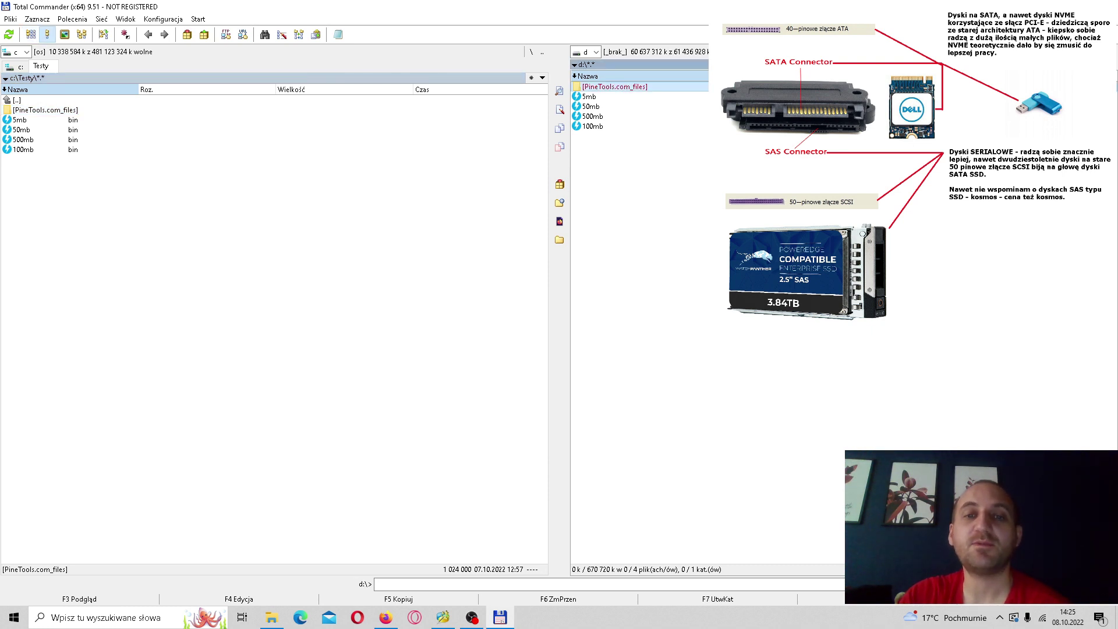
pyautogui.press('F5')
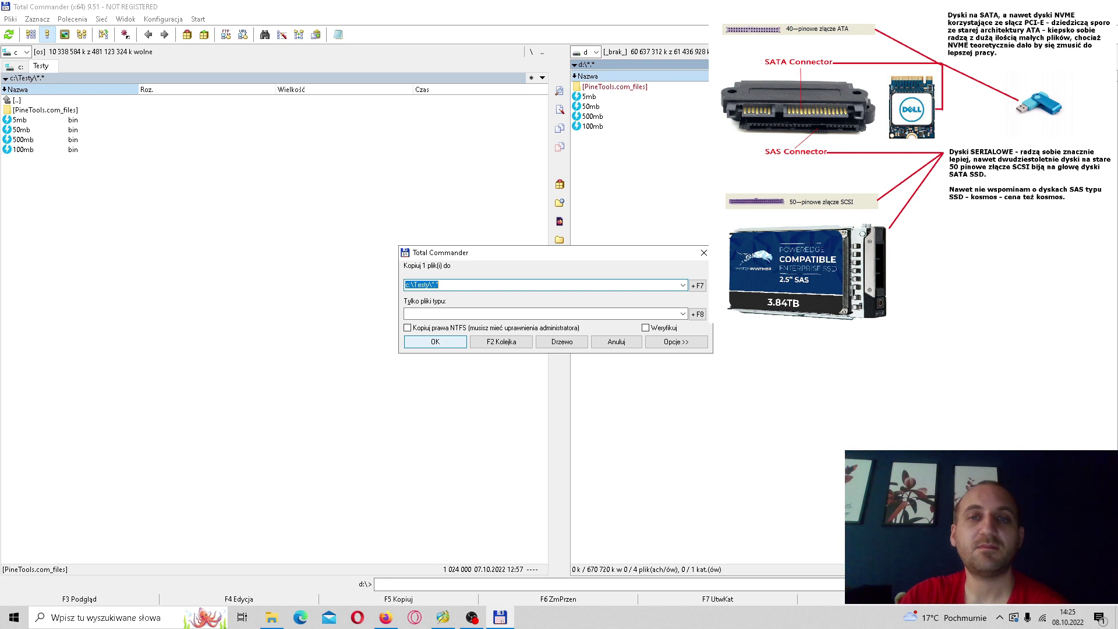
pyautogui.press('Return')
# Create a PineTools.com_files2 folder in c:\Testy, open it and place a copy of the PineTools.com_files folder inside.
pyautogui.rightClick(27, 107)
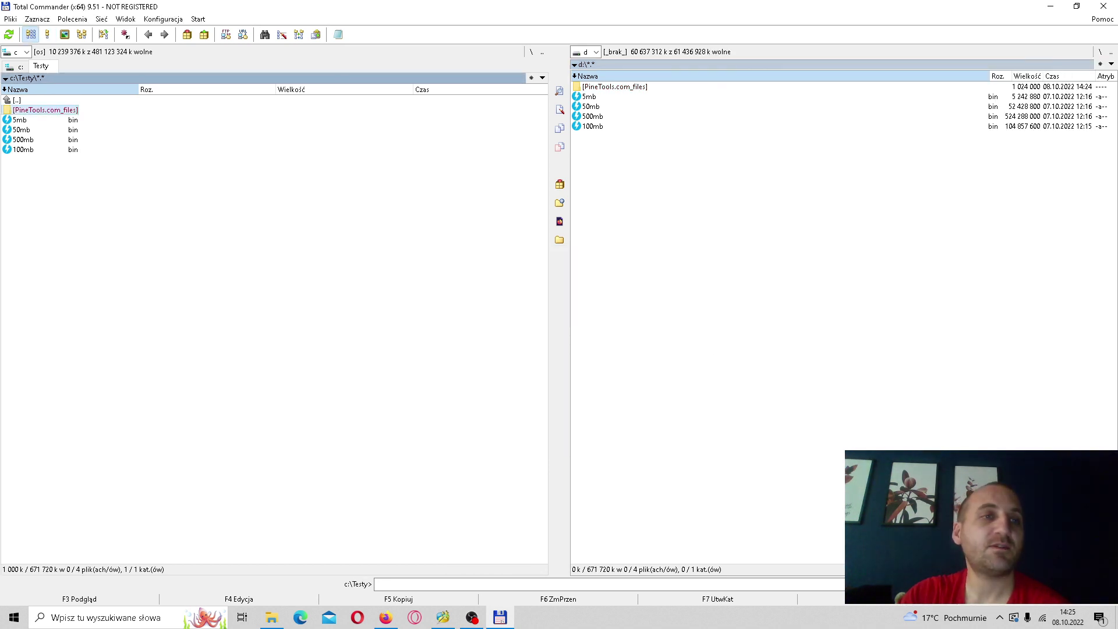
pyautogui.press('Return')
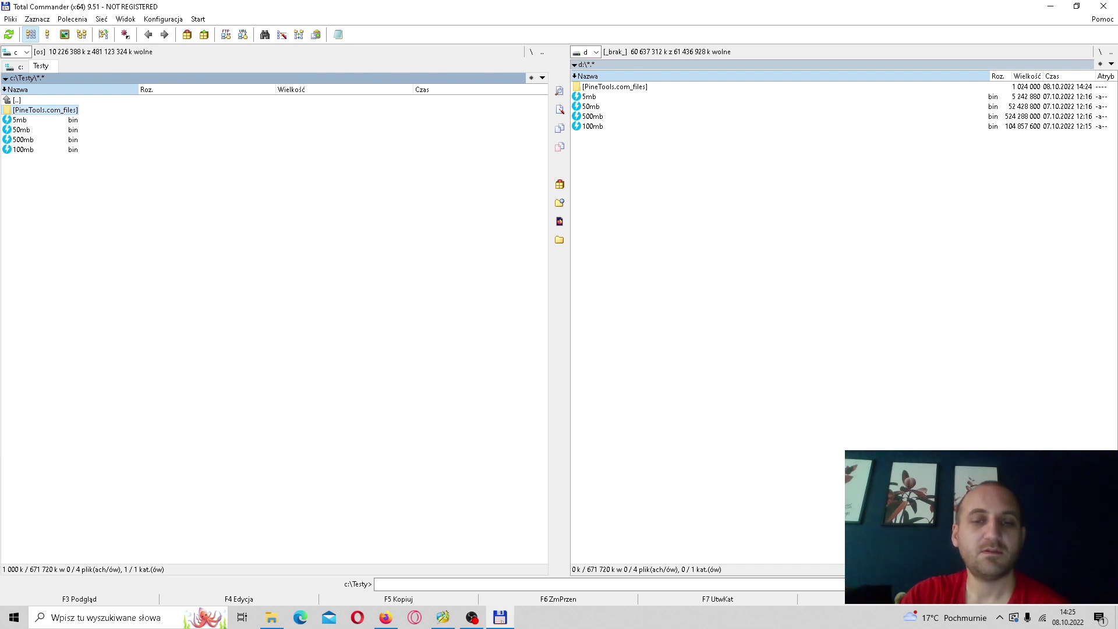
pyautogui.press('F7')
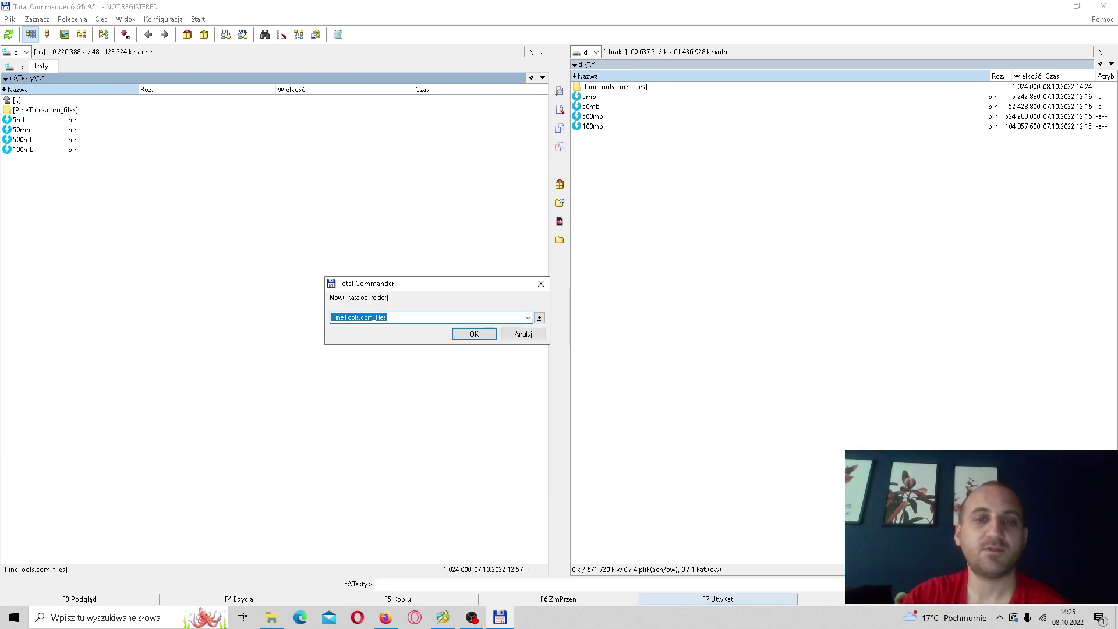
pyautogui.press('End')
pyautogui.write('2')
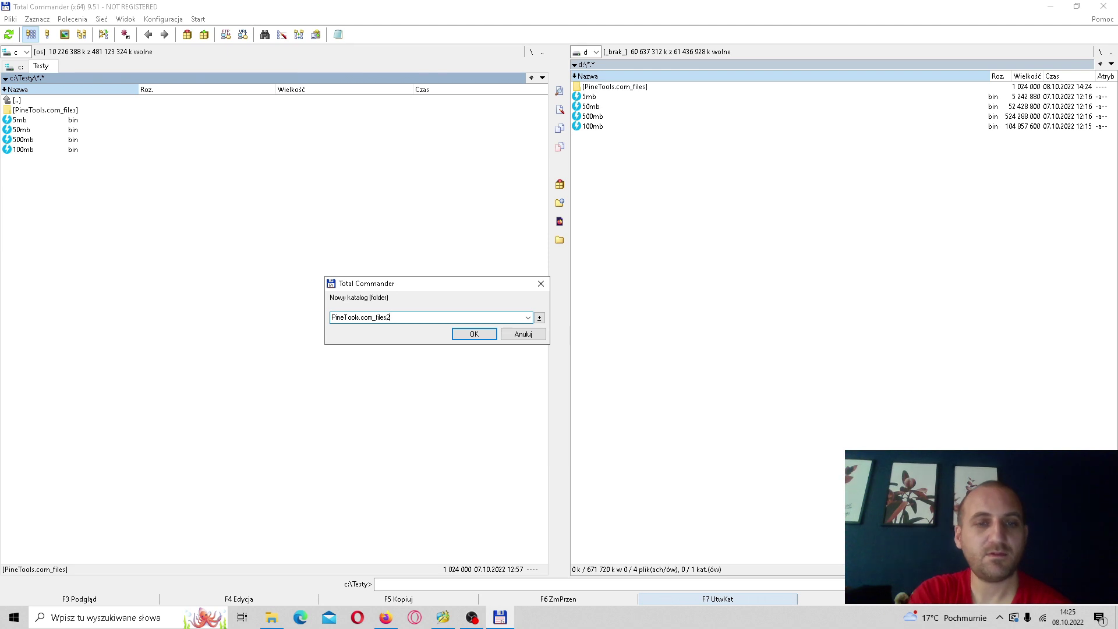
pyautogui.press('Return')
pyautogui.press('Return')
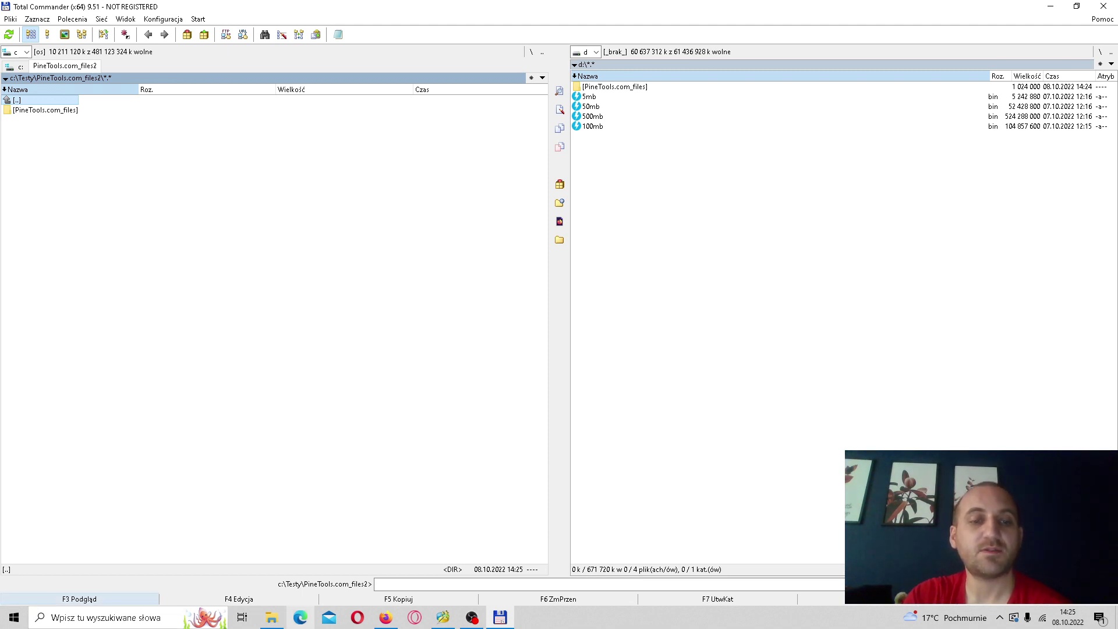
# Switch to File Explorer and check the USB drive D: properties, including its file system and the hardware details of the installed drives.
pyautogui.click(271, 617)
pyautogui.rightClick(405, 159)
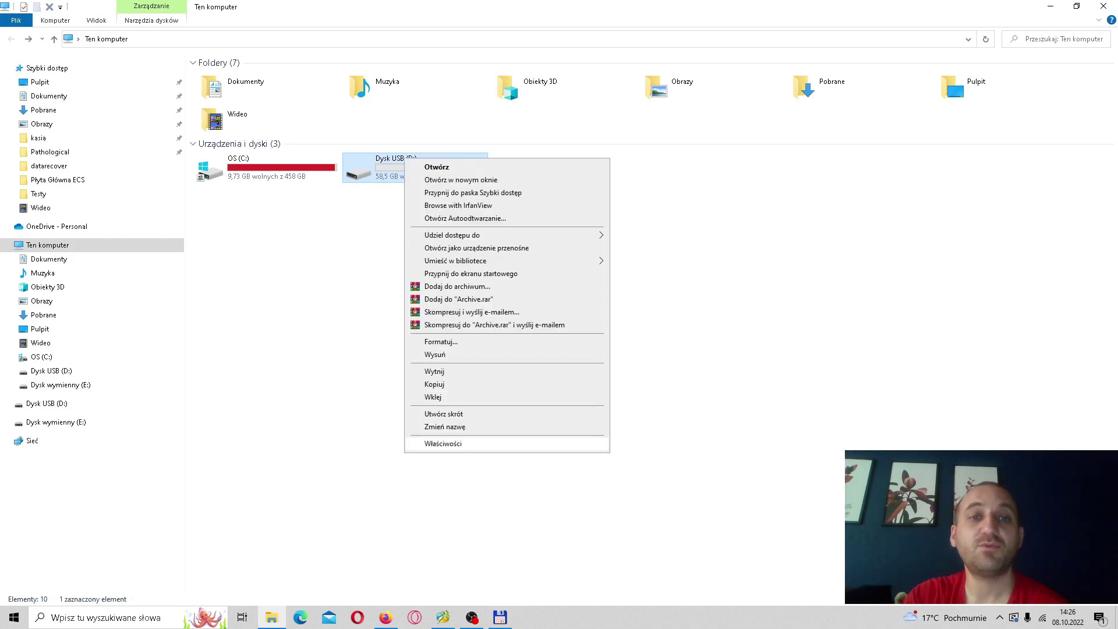
pyautogui.click(443, 444)
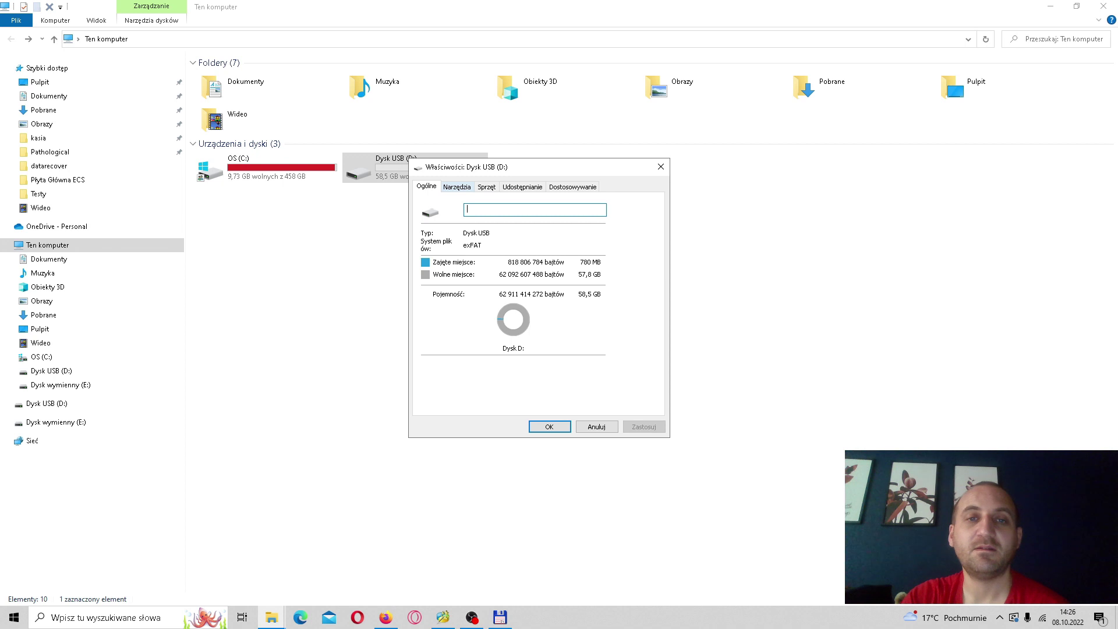
pyautogui.click(457, 186)
pyautogui.press('Right')
pyautogui.press('Right')
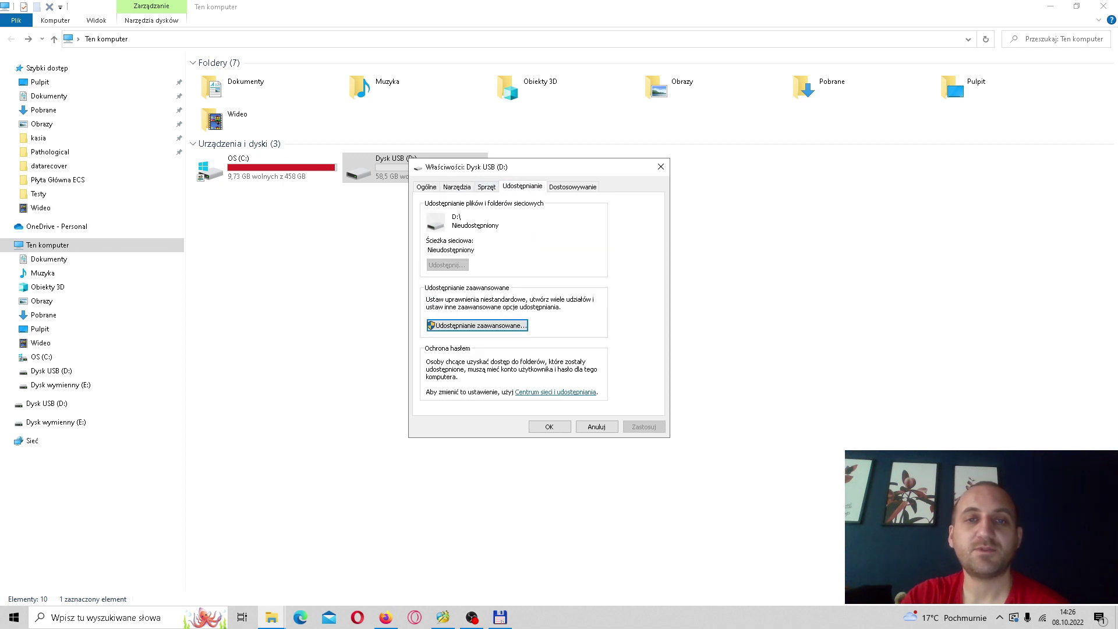
pyautogui.press('Left')
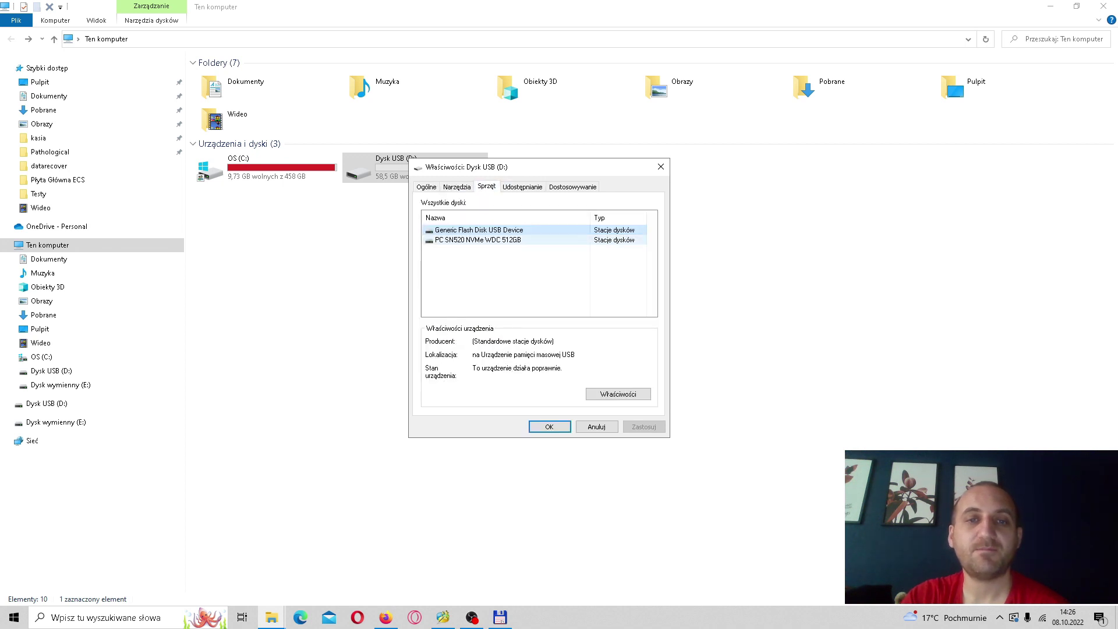
pyautogui.click(478, 239)
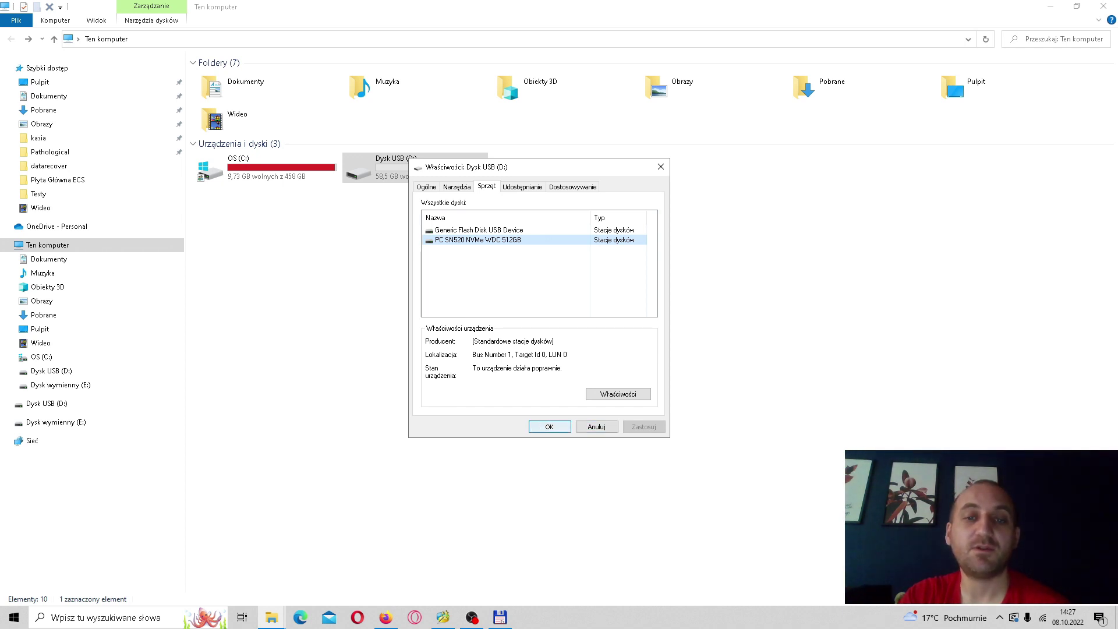
pyautogui.press('Escape')
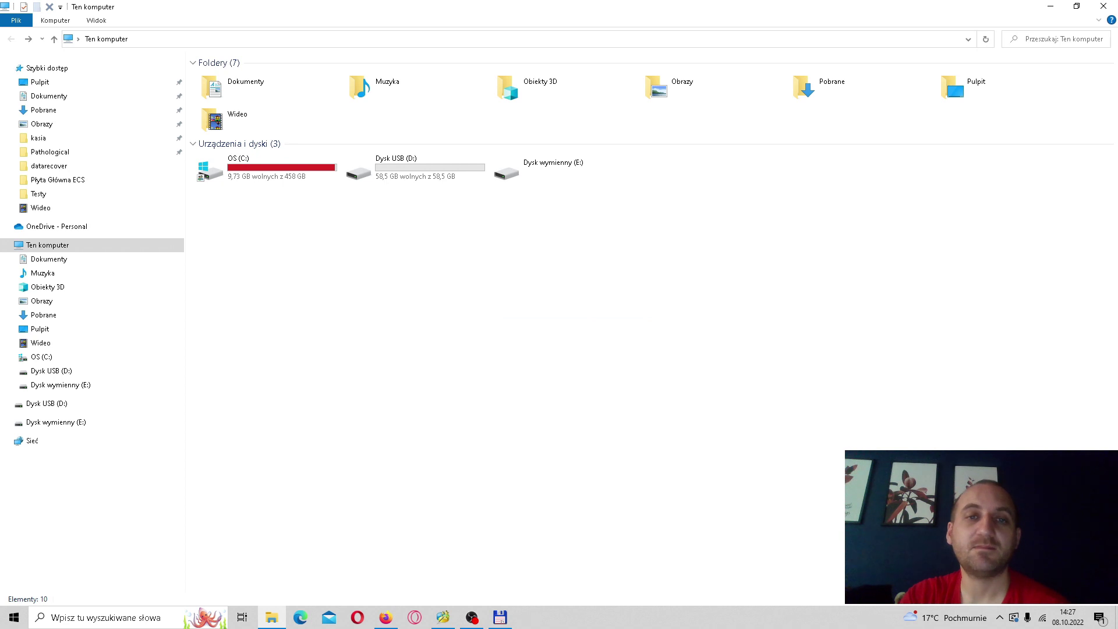
# Switch to Total Commander and copy the PineTools.com_files folder on drive D: to the clipboard.
pyautogui.click(500, 617)
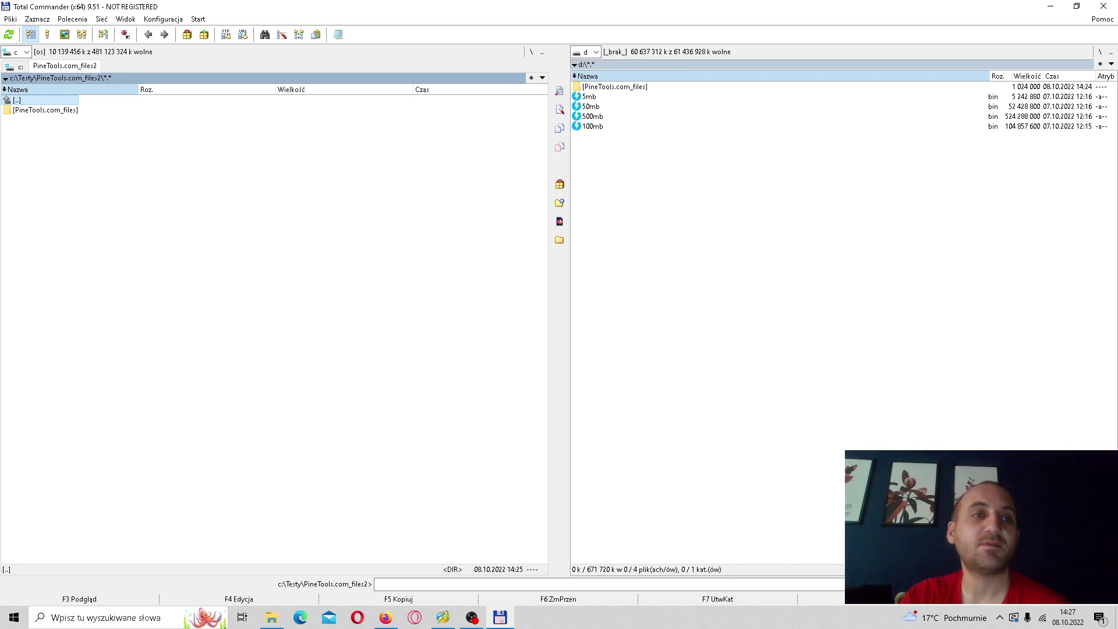
pyautogui.click(615, 86)
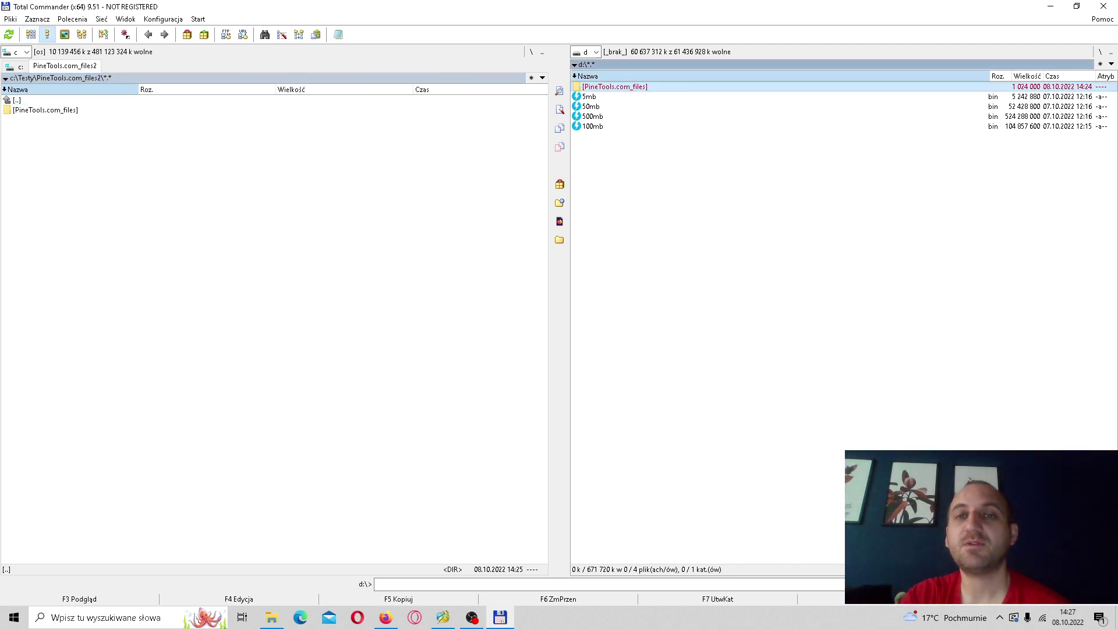
pyautogui.rightClick(618, 87)
pyautogui.click(647, 381)
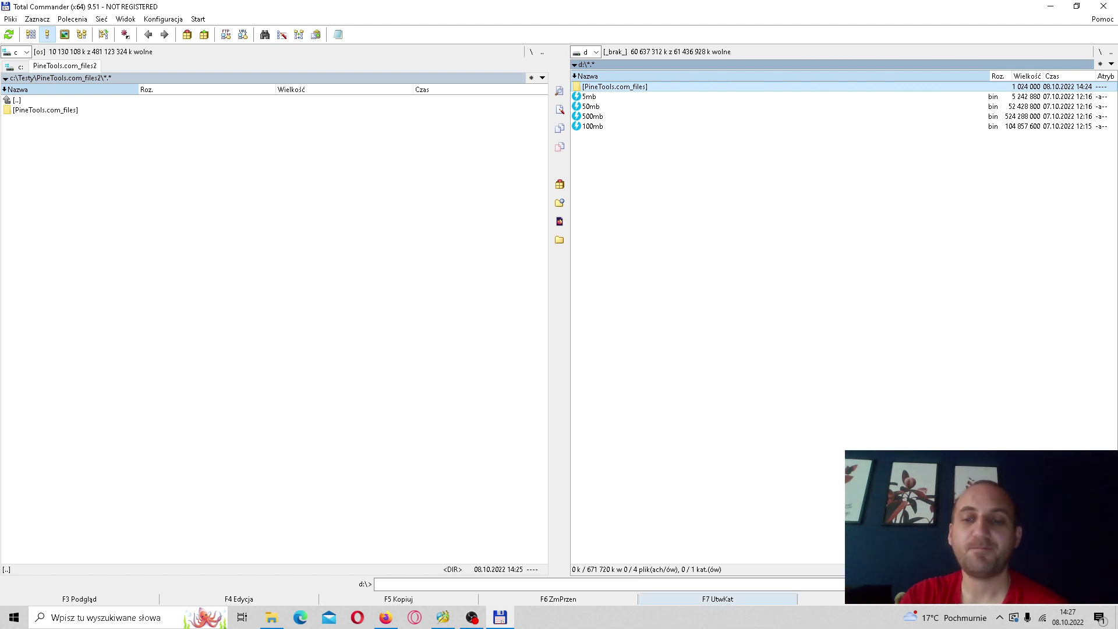
# Create a folder named PineTools.com_files2 on drive D: and open it.
pyautogui.click(717, 598)
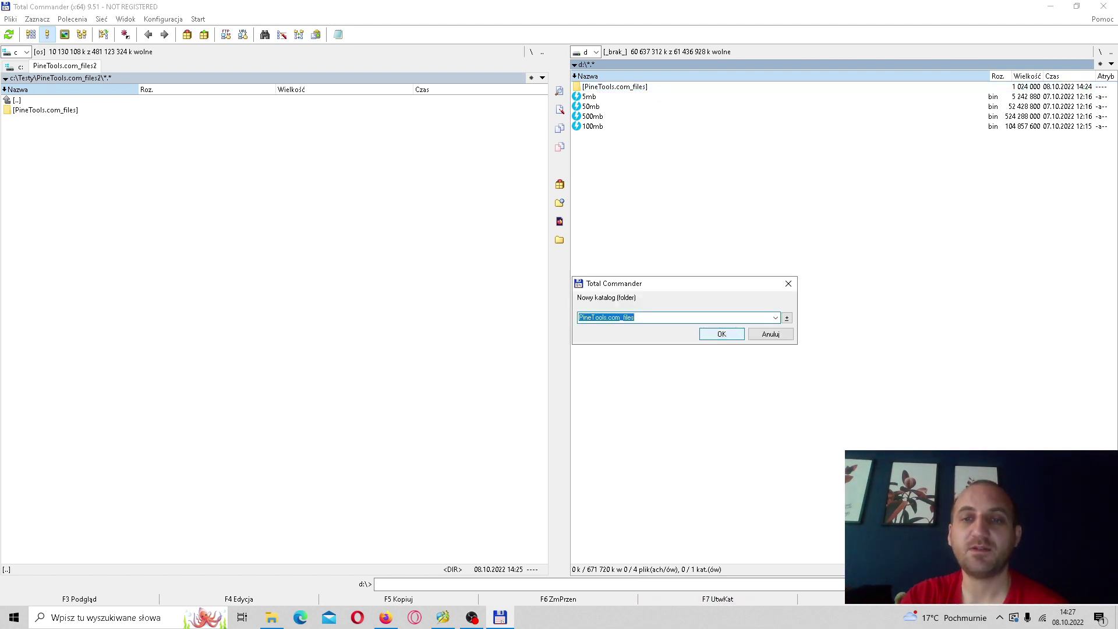
pyautogui.press('End')
pyautogui.write('2')
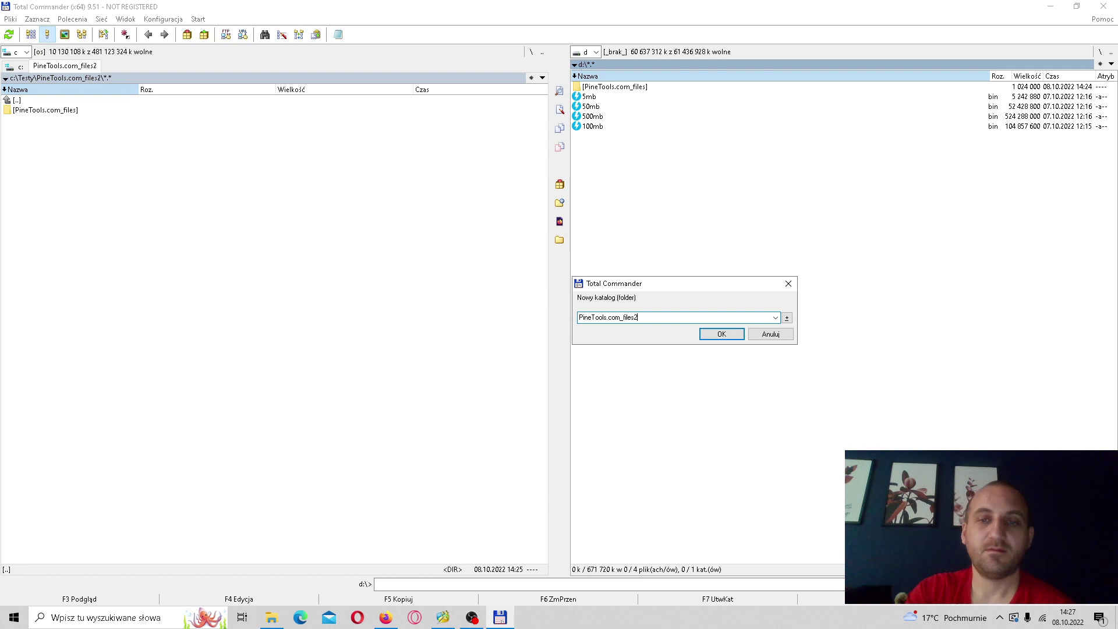
pyautogui.click(722, 334)
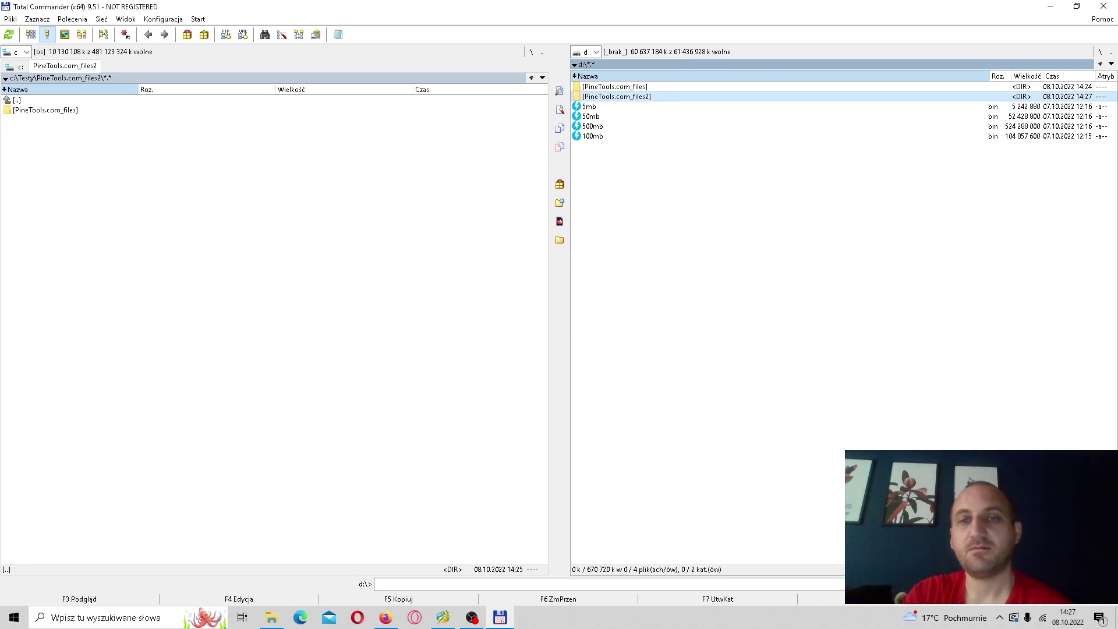
pyautogui.click(589, 106)
pyautogui.press('Up')
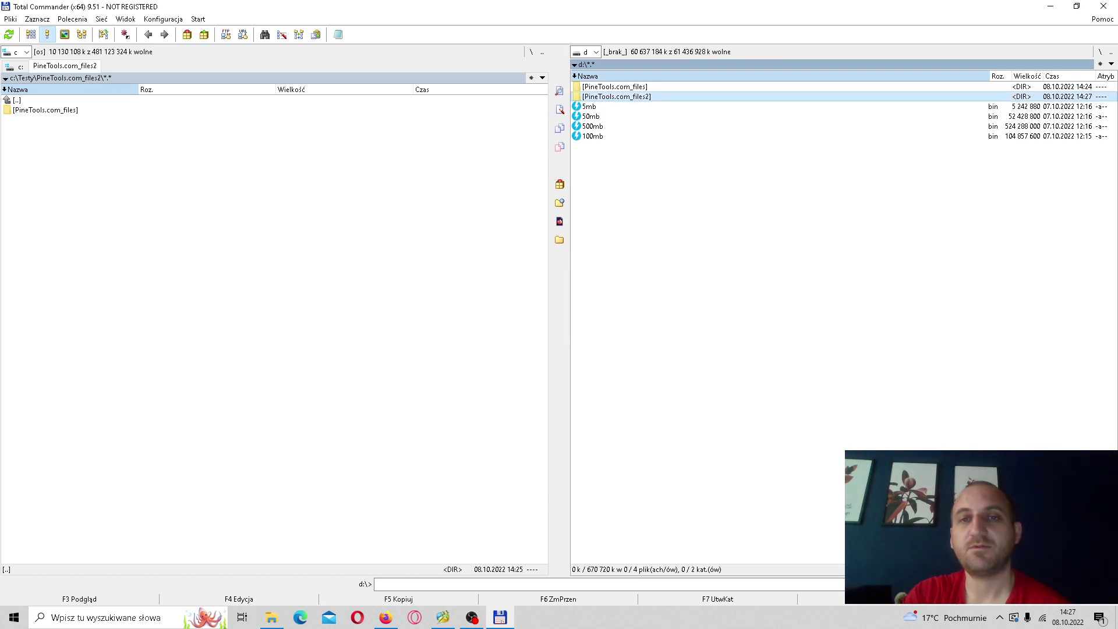
pyautogui.press('Return')
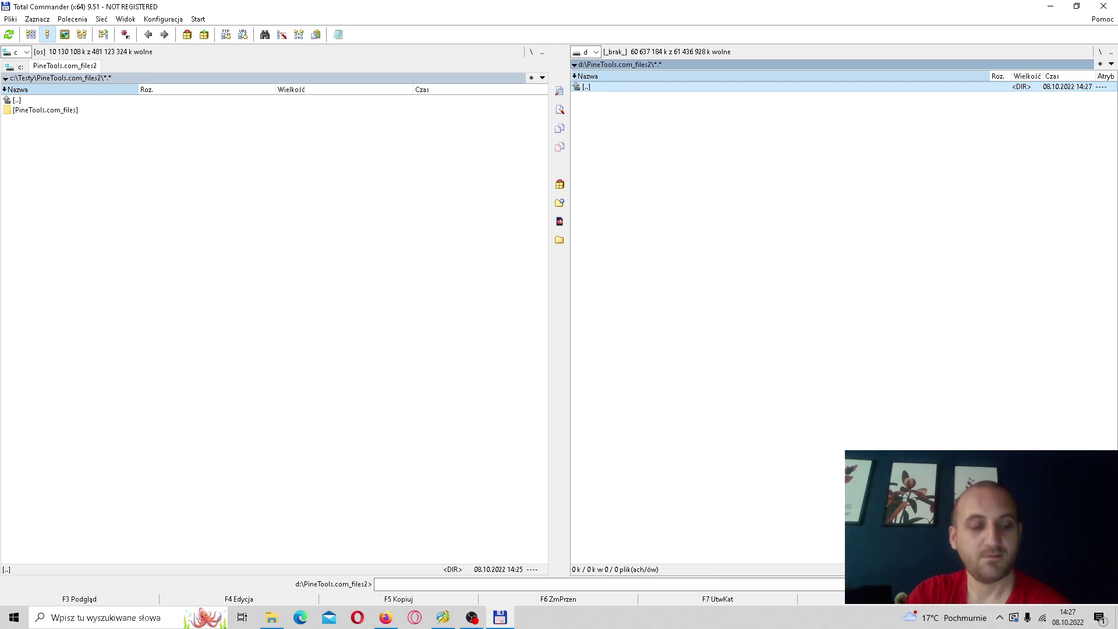